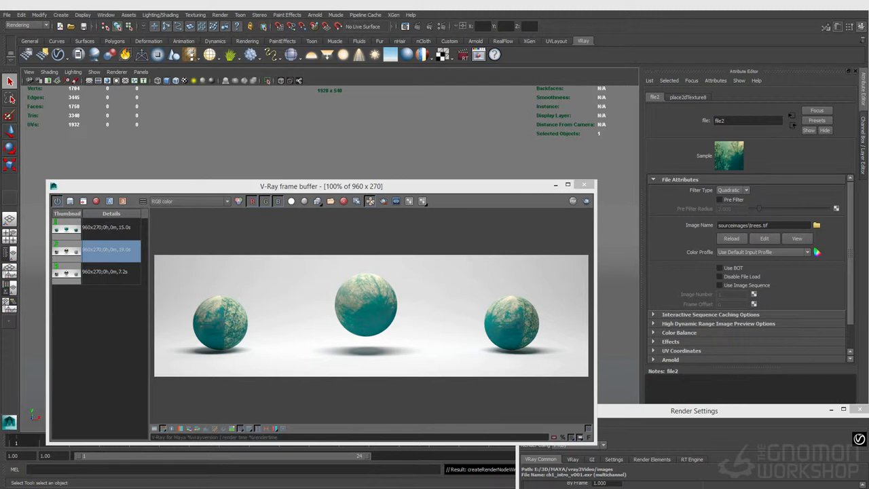
Step: View the trees.tif texture image in the external photo viewer beside the render, and close it again
{"action": "left_click_drag", "start_coordinate": [321, 186], "coordinate": [369, 111]}
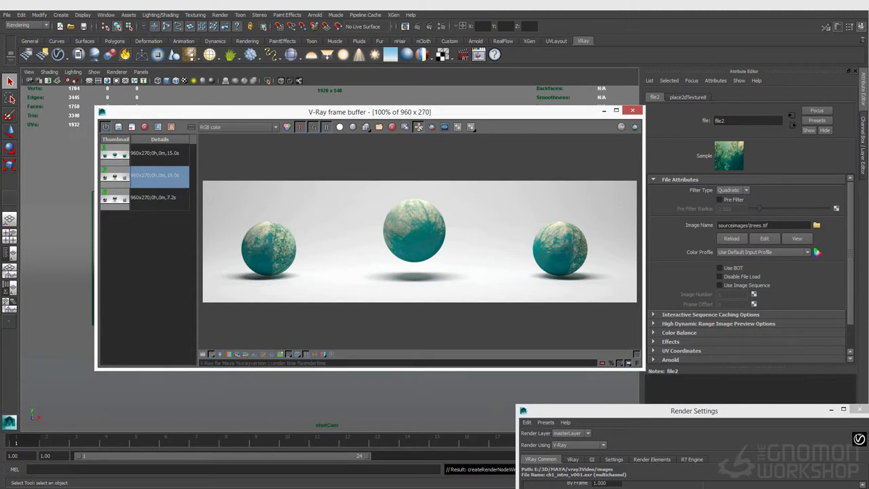
{"action": "left_click", "coordinate": [796, 239]}
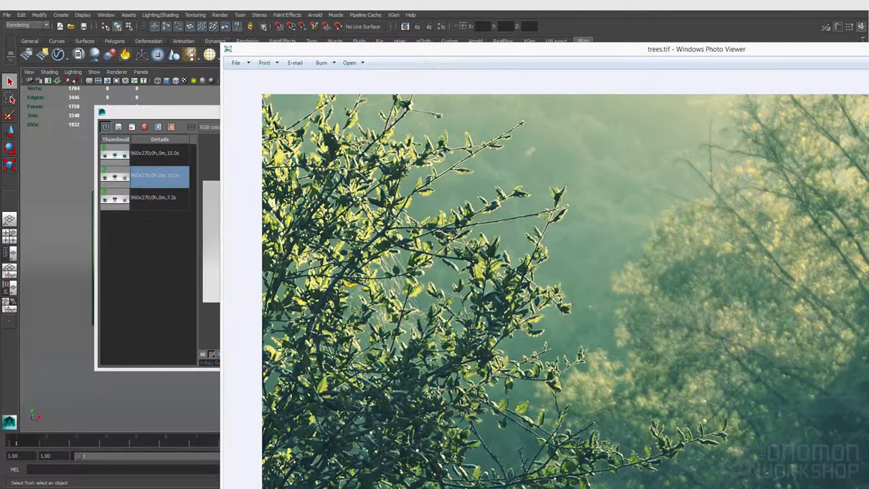
{"action": "left_click_drag", "start_coordinate": [221, 44], "coordinate": [662, 286]}
{"action": "left_click_drag", "start_coordinate": [765, 291], "coordinate": [470, 72]}
{"action": "left_click_drag", "start_coordinate": [367, 67], "coordinate": [503, 200]}
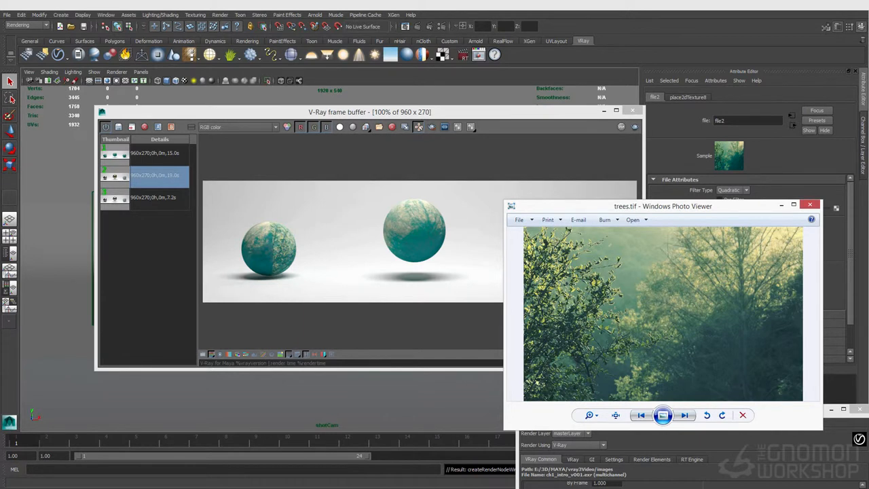
{"action": "key", "text": "alt+F4"}
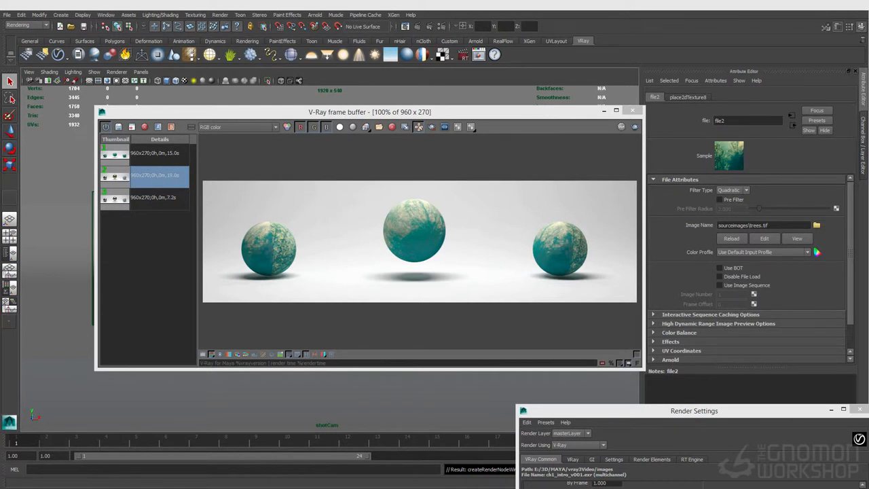
Step: Compare the render with the sRGB display toggled off and on, and check the V-Ray render settings
{"action": "left_click", "coordinate": [441, 26]}
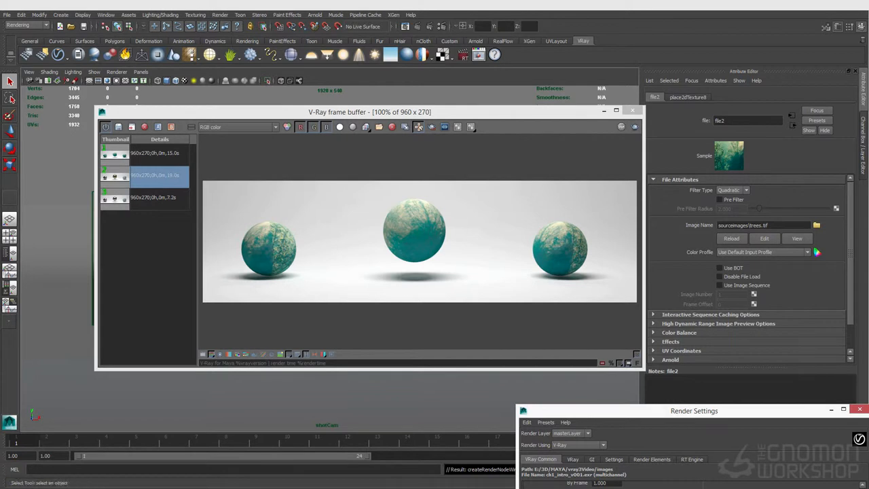
{"action": "left_click_drag", "start_coordinate": [679, 409], "coordinate": [868, 127]}
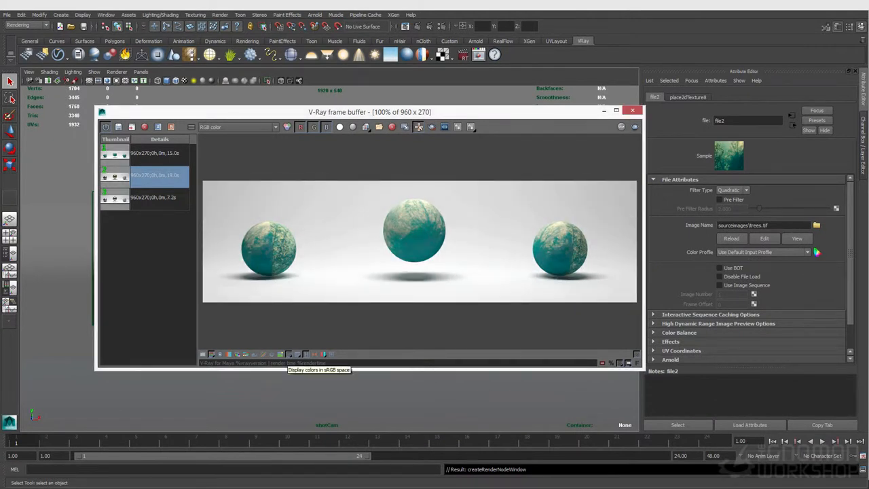
{"action": "left_click", "coordinate": [289, 354]}
{"action": "left_click", "coordinate": [288, 353]}
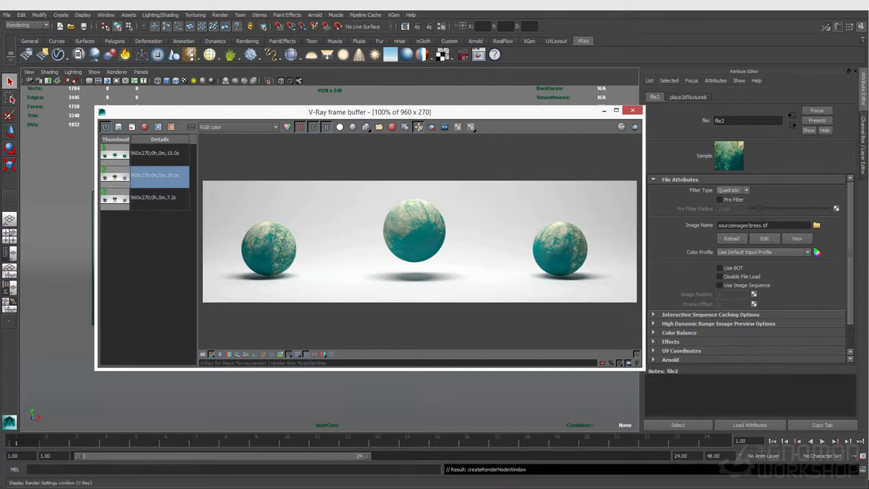
{"action": "left_click_drag", "start_coordinate": [597, 39], "coordinate": [676, 34]}
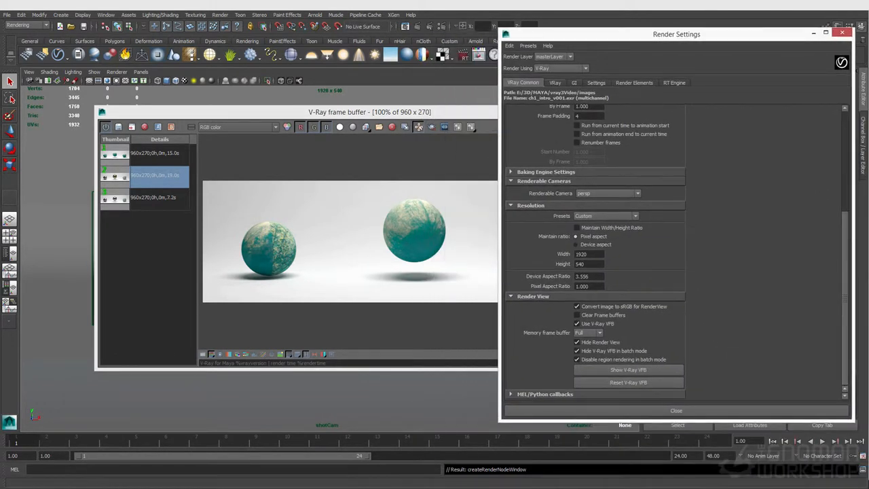
{"action": "key", "text": "alt+F4"}
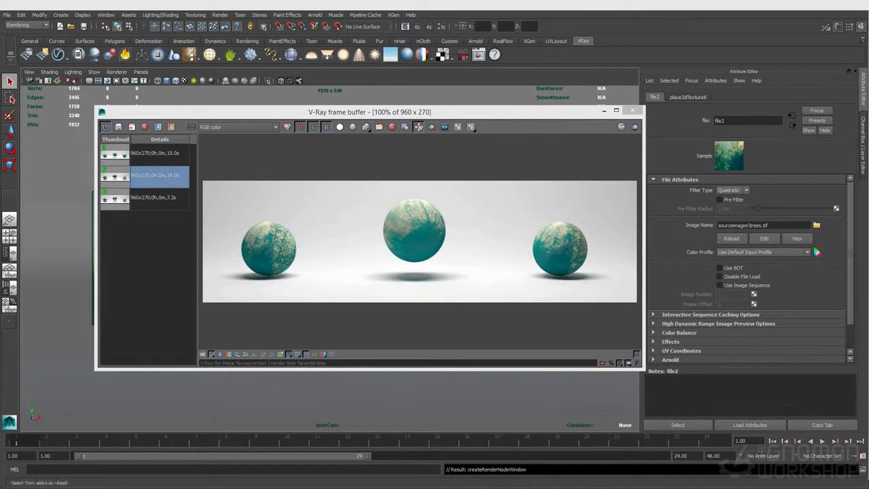
Step: Open the Node Editor and graph the input and output connections of the trees.tif texture
{"action": "left_click", "coordinate": [105, 14]}
{"action": "left_click", "coordinate": [139, 89]}
{"action": "left_click", "coordinate": [444, 344]}
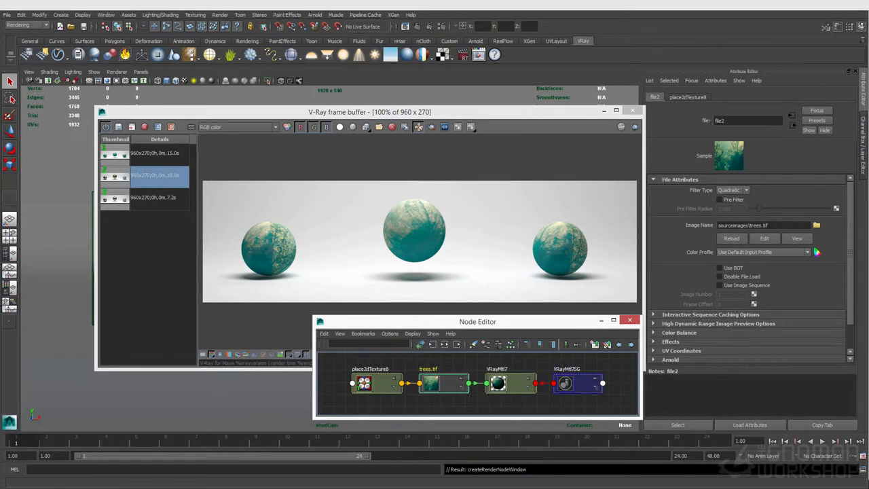
Step: Add V-Ray's Texture input gamma attribute to the trees.tif node and region-render part of the middle sphere
{"action": "left_click", "coordinate": [715, 80]}
{"action": "mouse_move", "coordinate": [722, 115]}
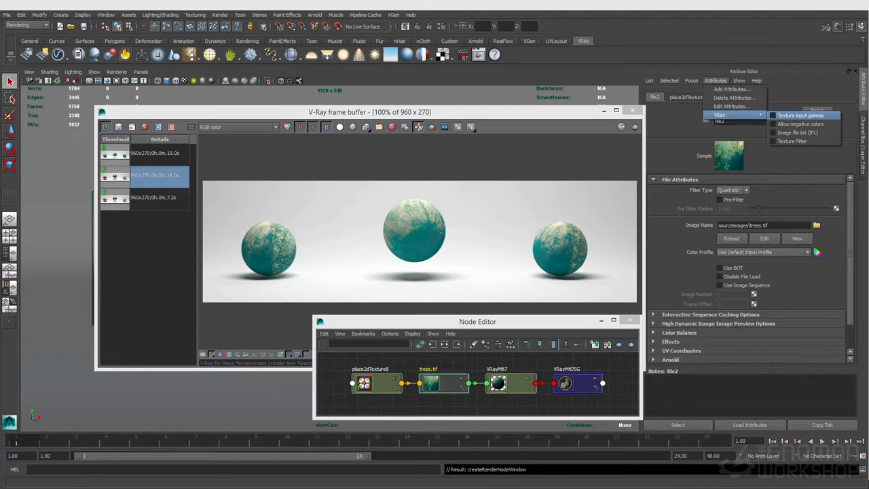
{"action": "left_click", "coordinate": [799, 115]}
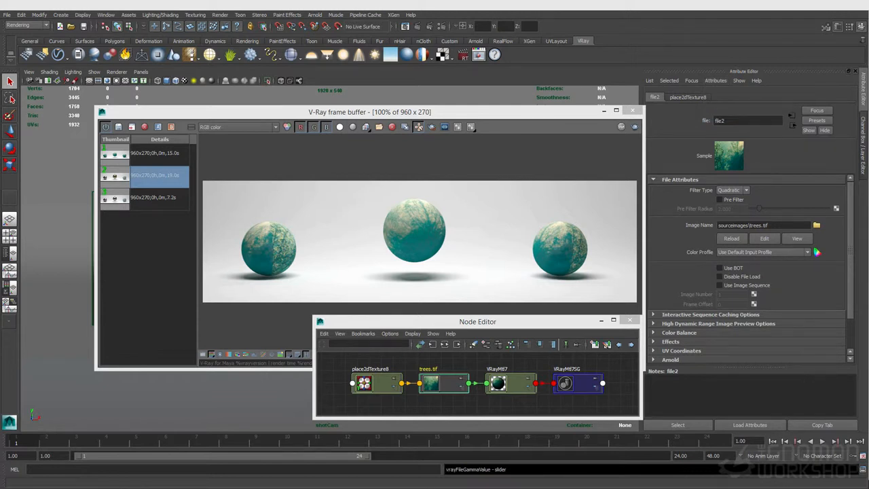
{"action": "left_click", "coordinate": [432, 127]}
{"action": "left_click_drag", "start_coordinate": [407, 180], "coordinate": [491, 281]}
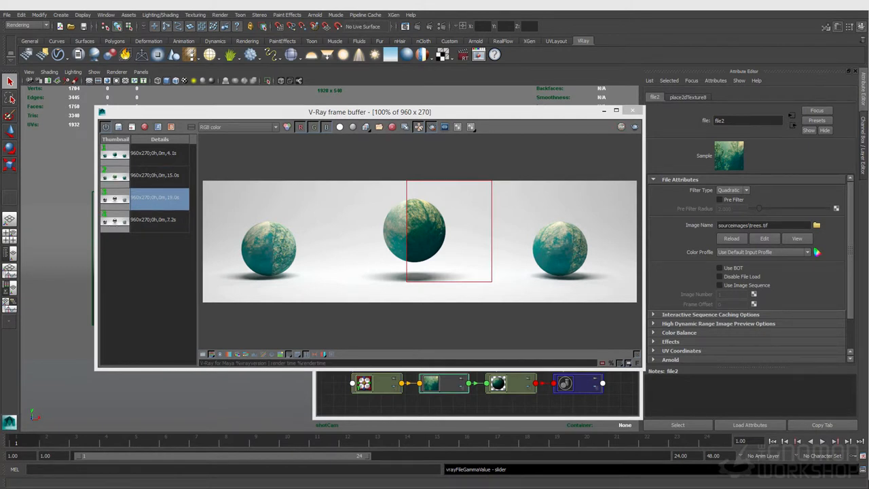
Step: Expand the extra V-Ray attributes of the trees.tif node and set its texture input gamma to 2.20
{"action": "mouse_move", "coordinate": [441, 386]}
{"action": "left_mouse_down"}
{"action": "mouse_move", "coordinate": [429, 389]}
{"action": "mouse_move", "coordinate": [435, 386]}
{"action": "left_mouse_up"}
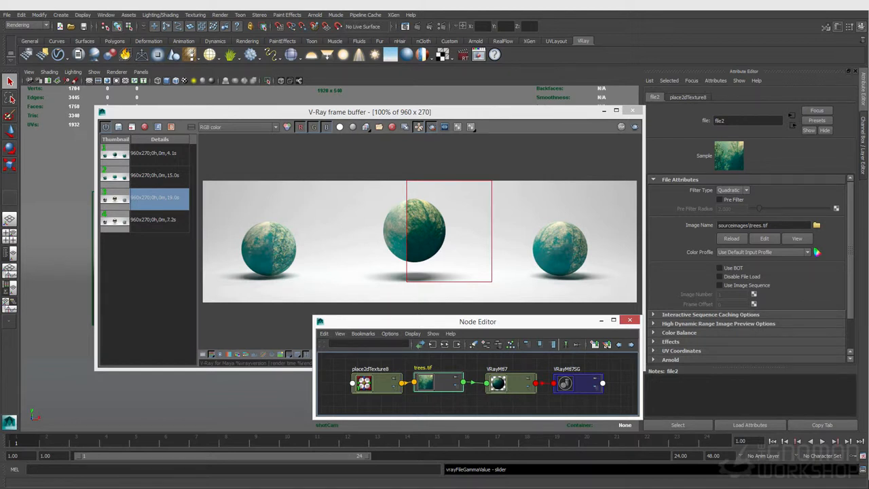
{"action": "scroll", "coordinate": [749, 271], "scroll_direction": "down", "scroll_amount": 2}
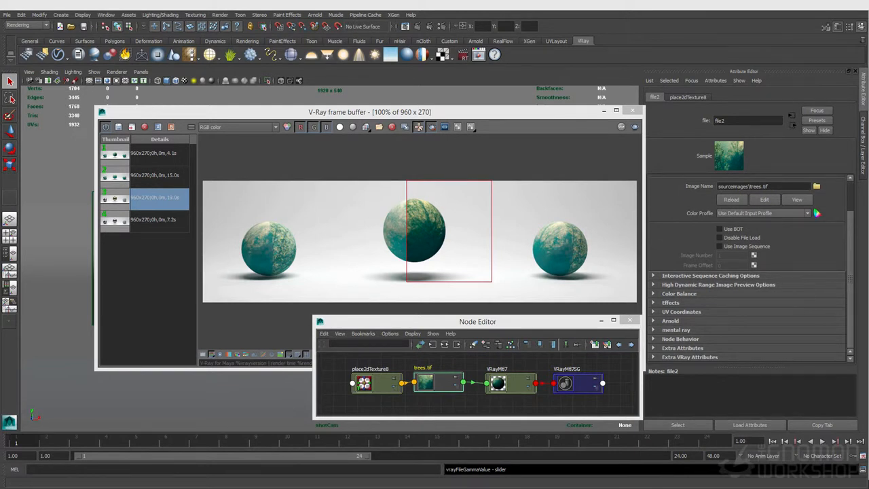
{"action": "left_click", "coordinate": [689, 356]}
{"action": "scroll", "coordinate": [748, 271], "scroll_direction": "down", "scroll_amount": 2}
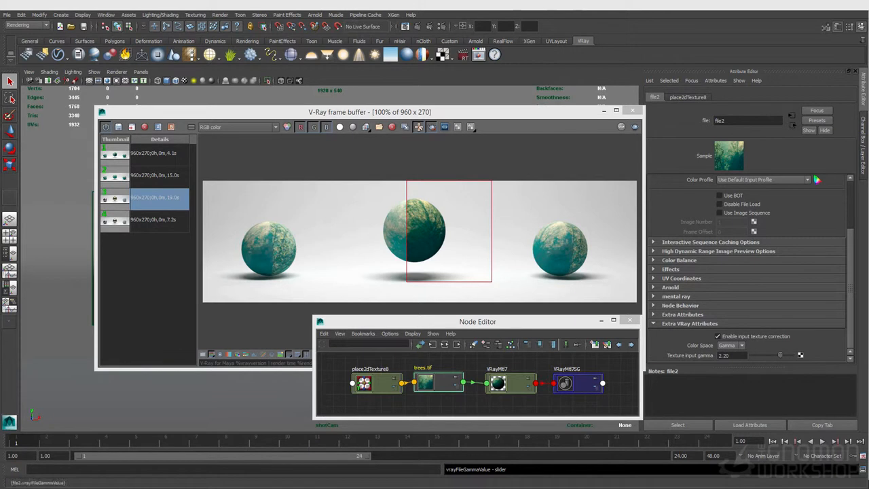
{"action": "double_click", "coordinate": [725, 355]}
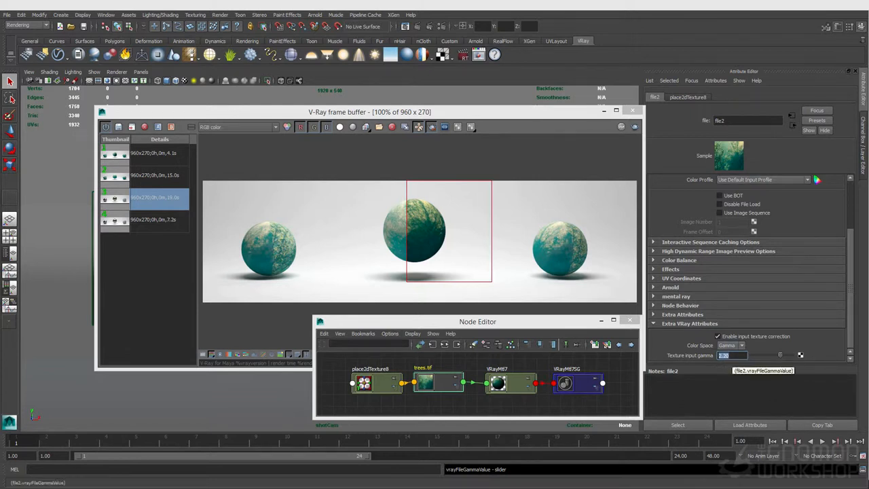
{"action": "type", "text": "1.2"}
{"action": "key", "text": "Return"}
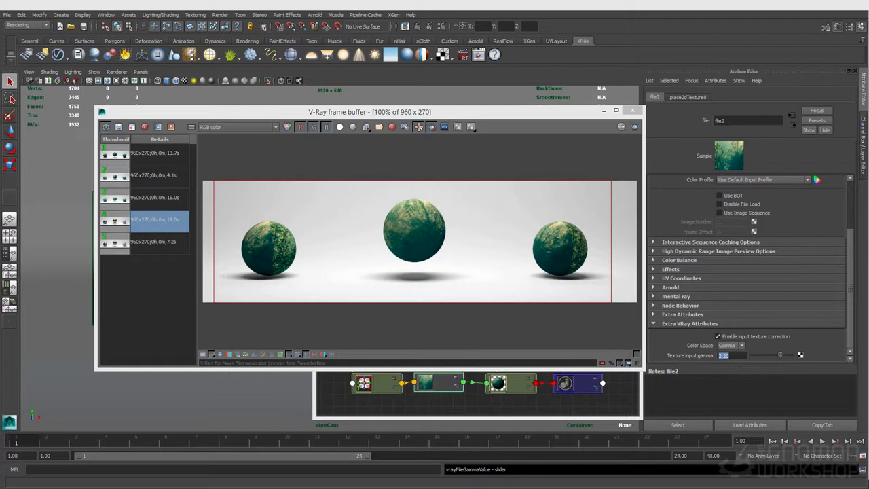
Step: Insert a color remap on the trees.tif node from its effects attributes
{"action": "mouse_move", "coordinate": [729, 115]}
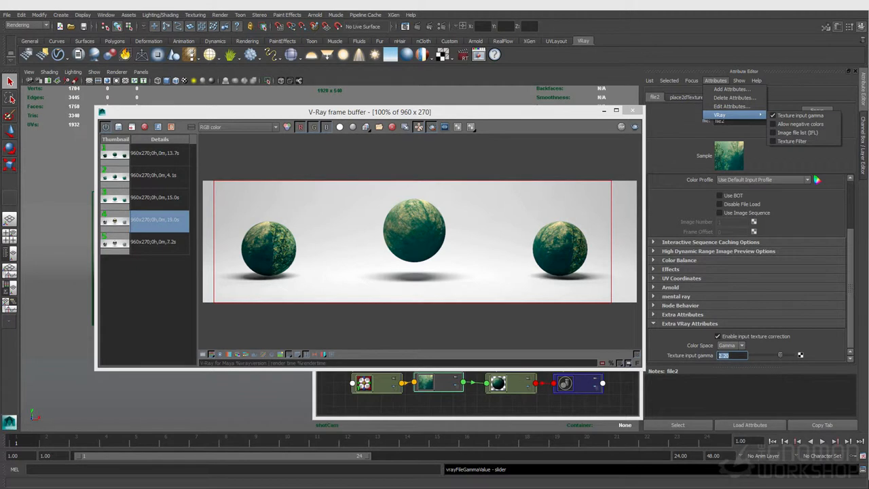
{"action": "left_click", "coordinate": [440, 384]}
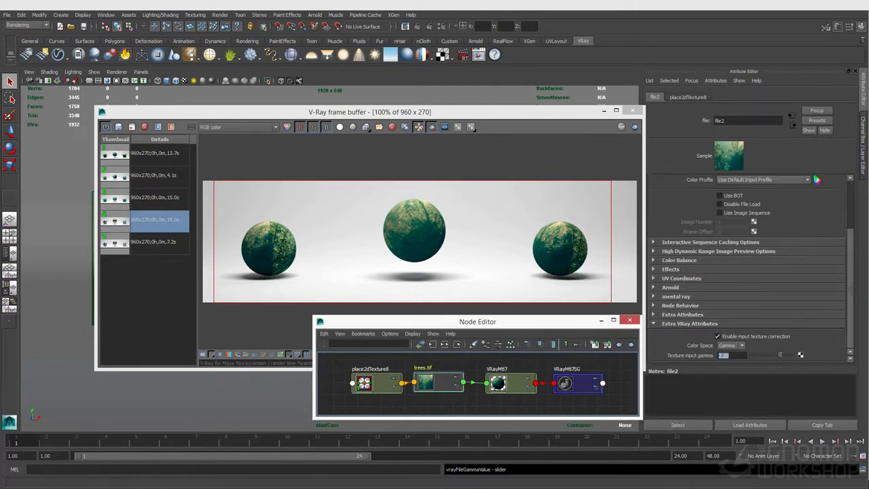
{"action": "left_click", "coordinate": [670, 268]}
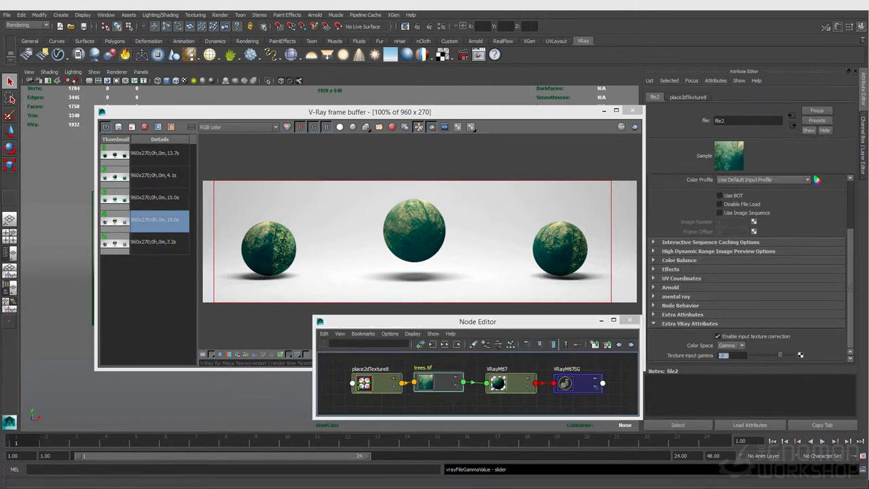
{"action": "left_click", "coordinate": [762, 309]}
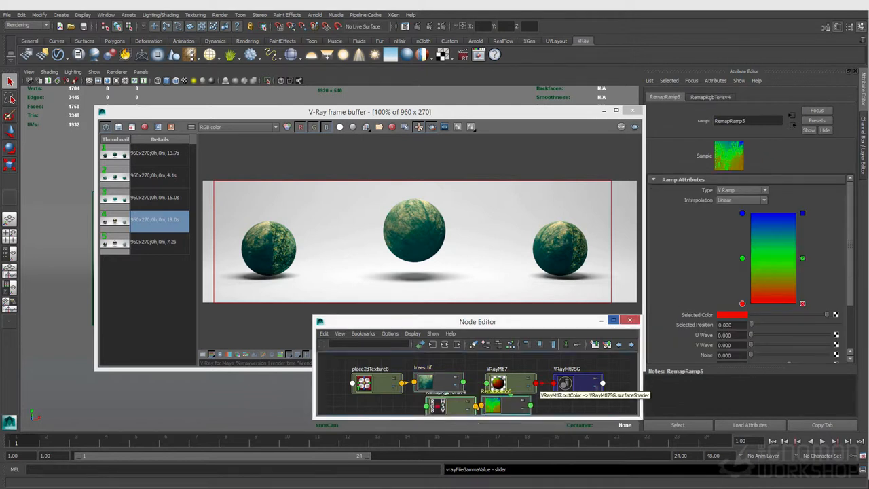
Step: Remove the remap ramp's green middle entry and recolor its lower entry dark grey and its upper entry light grey
{"action": "left_click", "coordinate": [802, 258]}
{"action": "left_click_drag", "start_coordinate": [826, 314], "coordinate": [770, 314]}
{"action": "left_click", "coordinate": [742, 213]}
{"action": "mouse_move", "coordinate": [827, 315]}
{"action": "left_mouse_down"}
{"action": "mouse_move", "coordinate": [802, 314]}
{"action": "mouse_move", "coordinate": [812, 314]}
{"action": "left_mouse_up"}
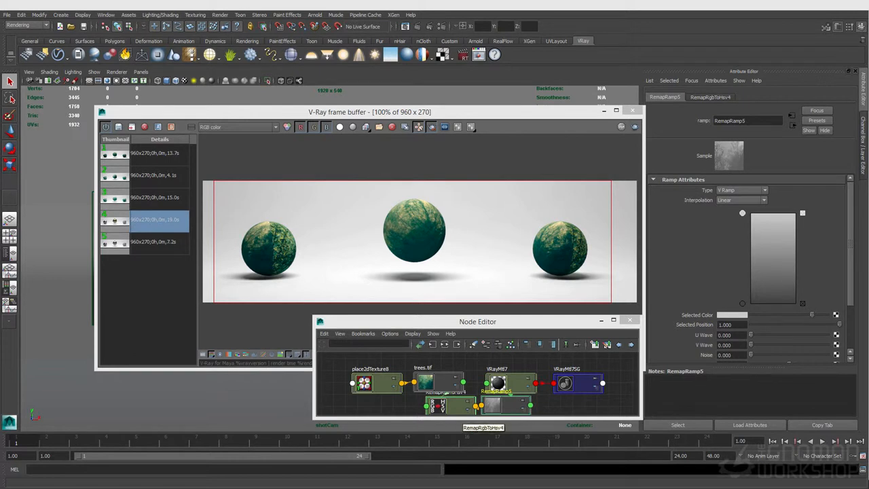
Step: Rearrange the shading nodes so the remap nodes sit clearly between trees.tif and the VRayMtl7 material
{"action": "left_click_drag", "start_coordinate": [501, 400], "coordinate": [519, 368]}
{"action": "left_click_drag", "start_coordinate": [570, 378], "coordinate": [587, 365]}
{"action": "left_click_drag", "start_coordinate": [514, 369], "coordinate": [521, 366]}
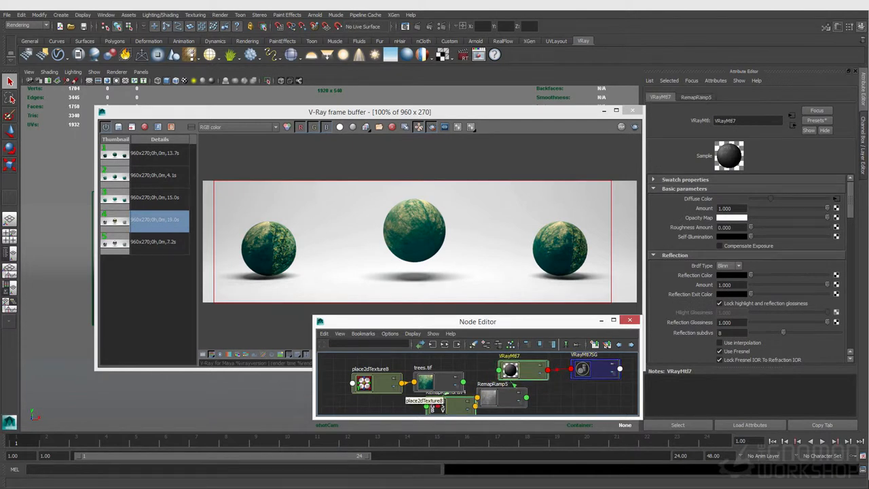
{"action": "left_click_drag", "start_coordinate": [373, 380], "coordinate": [334, 375]}
{"action": "left_click", "coordinate": [411, 374]}
{"action": "left_click", "coordinate": [715, 80]}
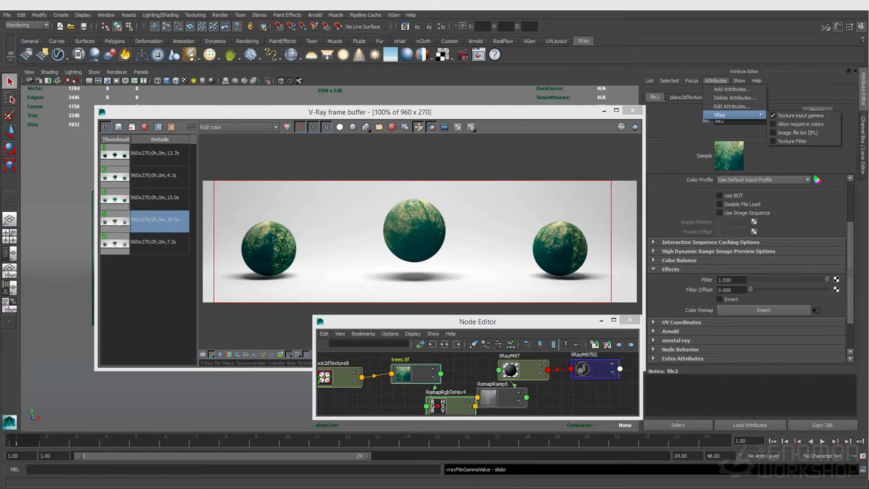
{"action": "left_click_drag", "start_coordinate": [509, 398], "coordinate": [525, 400]}
{"action": "left_click_drag", "start_coordinate": [604, 395], "coordinate": [580, 381]}
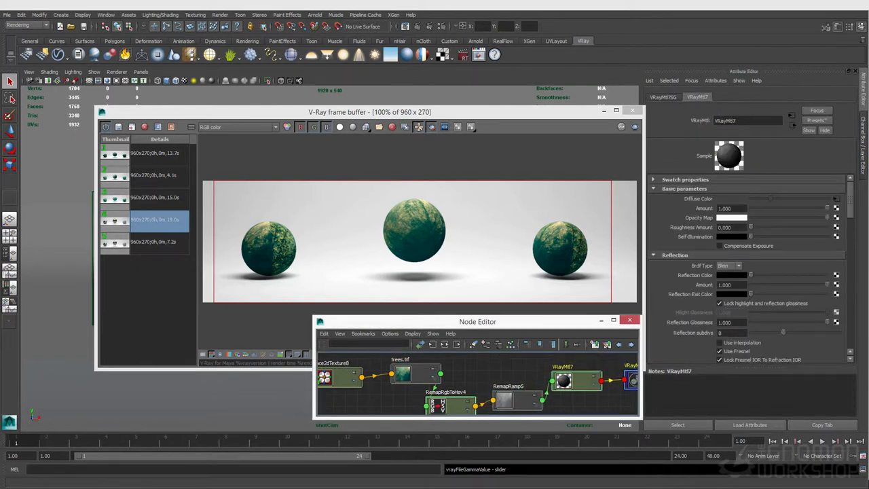
Step: Select the remap ramp node and region-render the whole middle sphere with the greyscale remap
{"action": "left_click", "coordinate": [577, 370]}
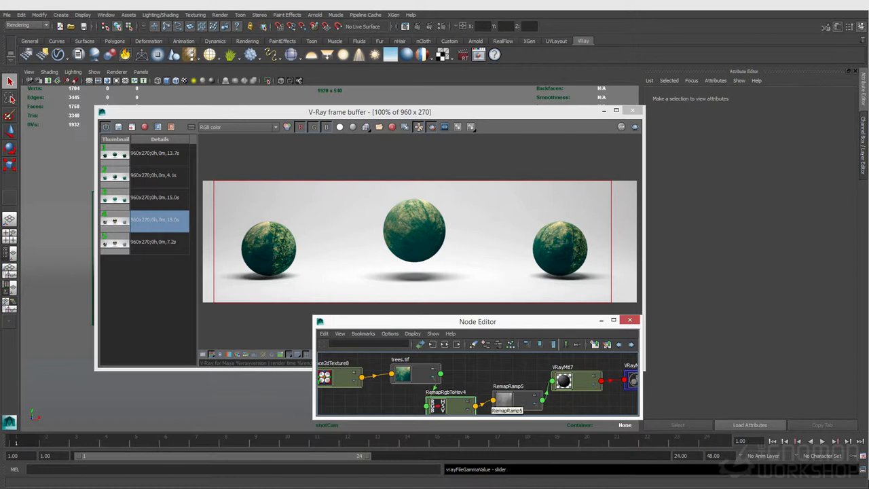
{"action": "left_click", "coordinate": [512, 400]}
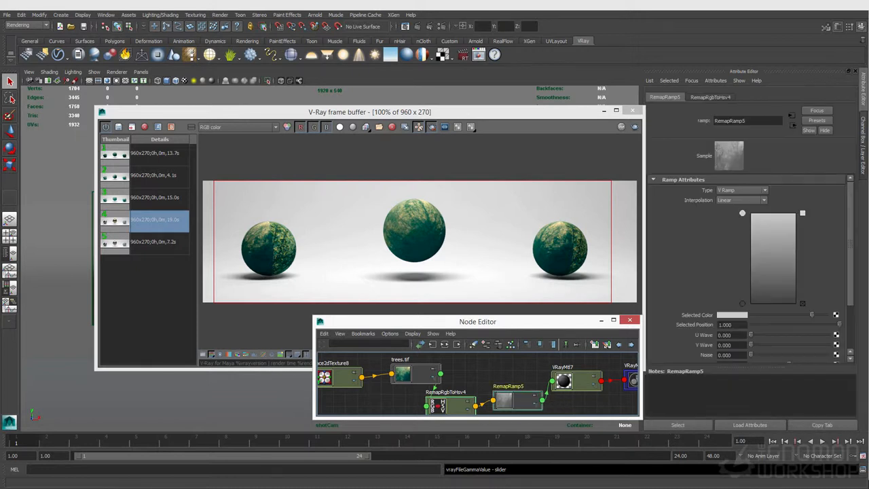
{"action": "left_click_drag", "start_coordinate": [371, 192], "coordinate": [458, 270]}
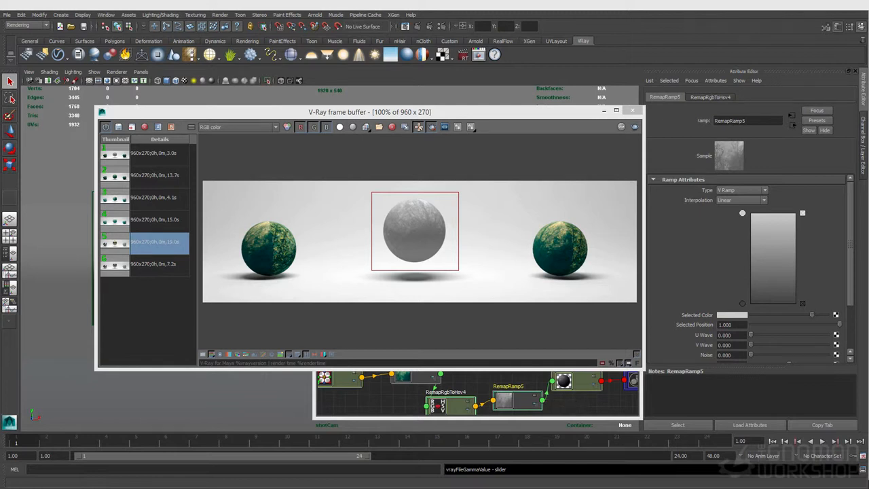
Step: Check the V-Ray attribute options of the trees.tif node and create a Gamma Correct node in the Node Editor
{"action": "left_click", "coordinate": [416, 375]}
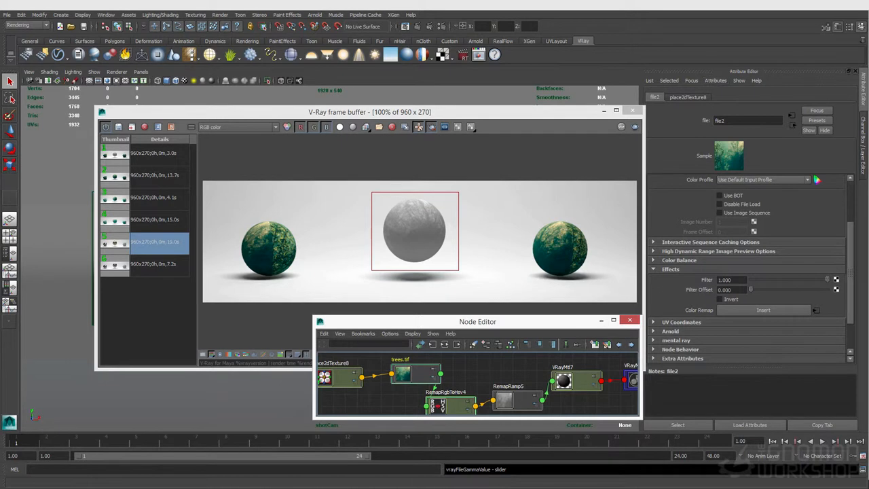
{"action": "left_click", "coordinate": [715, 80]}
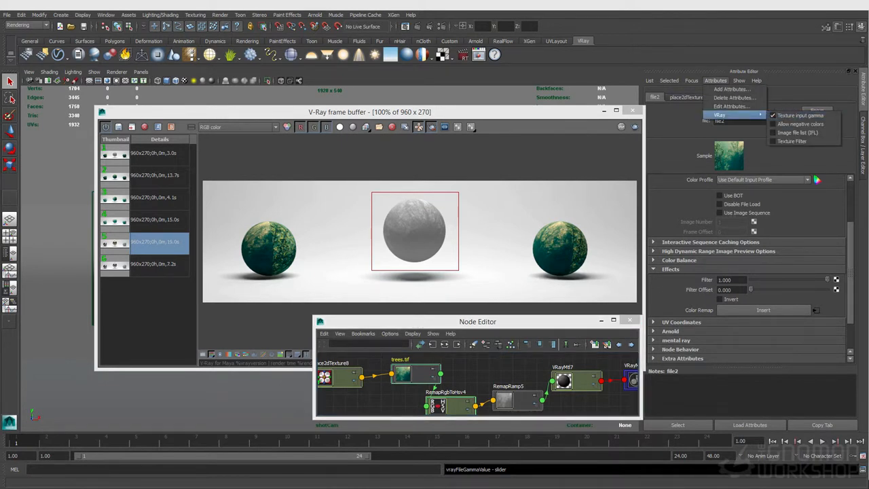
{"action": "left_click", "coordinate": [475, 366]}
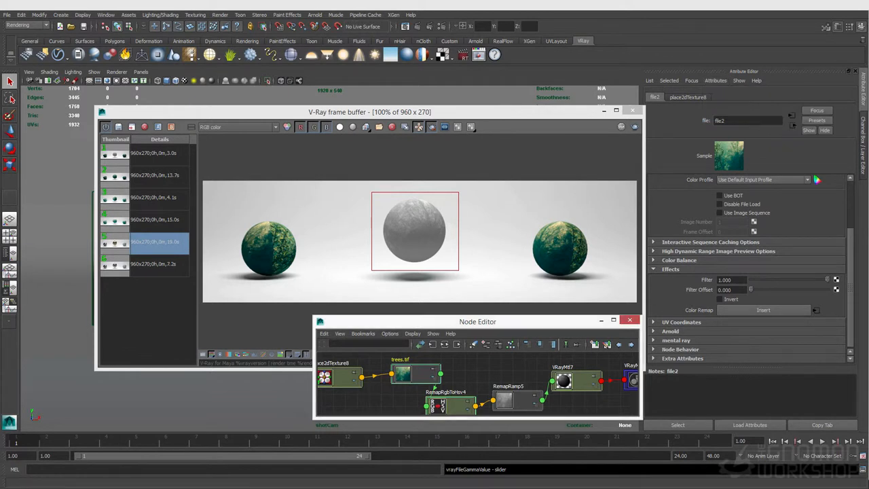
{"action": "key", "text": "Tab"}
{"action": "type", "text": "gam"}
{"action": "key", "text": "Down"}
{"action": "key", "text": "Return"}
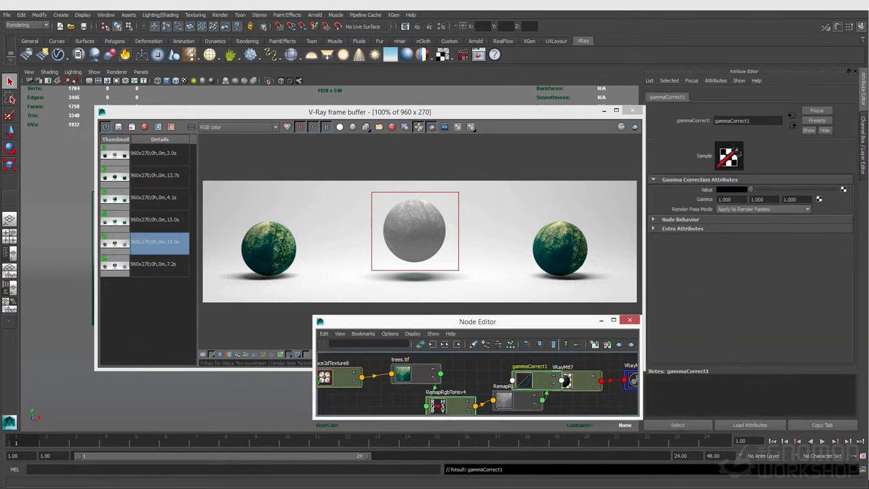
Step: Set all three gamma values of the Gamma Correct node to 0.454
{"action": "double_click", "coordinate": [725, 199]}
{"action": "type", "text": ".454"}
{"action": "key", "text": "Tab"}
{"action": "type", "text": ".454"}
{"action": "key", "text": "Tab"}
{"action": "type", "text": ".454"}
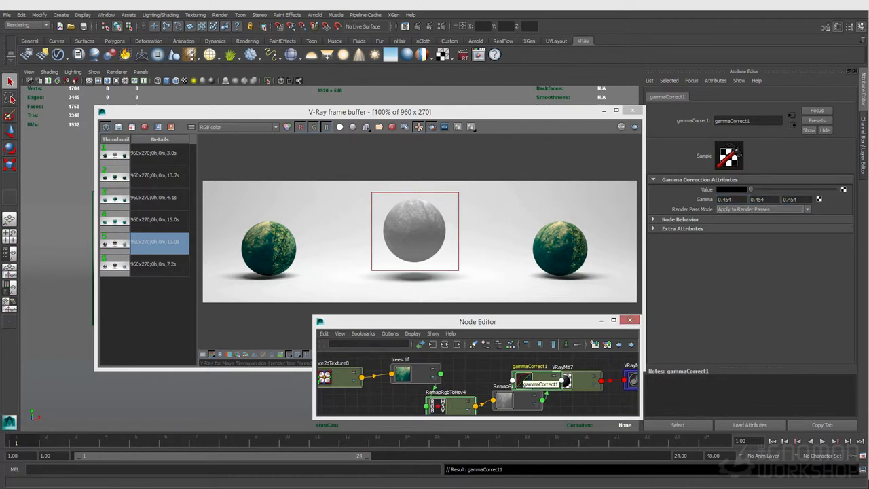
Step: Connect the remap ramp to the Gamma Correct node's value and that node's output to VRayMtl7's diffuse color
{"action": "middle_click_drag", "start_coordinate": [509, 402], "coordinate": [770, 198]}
{"action": "left_click", "coordinate": [563, 381]}
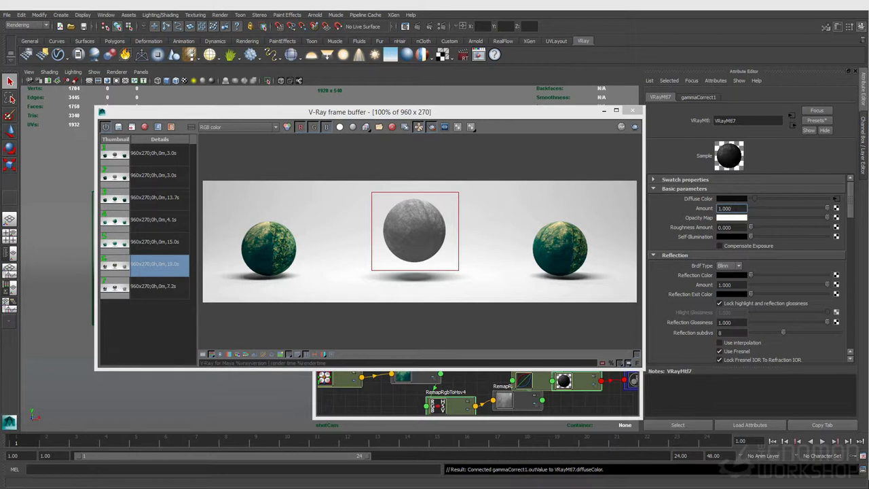
Step: Move and resize the frame buffer clear of the Node Editor, and spread out the texture, remap, Gamma Correct and material nodes
{"action": "left_click_drag", "start_coordinate": [408, 112], "coordinate": [401, 50]}
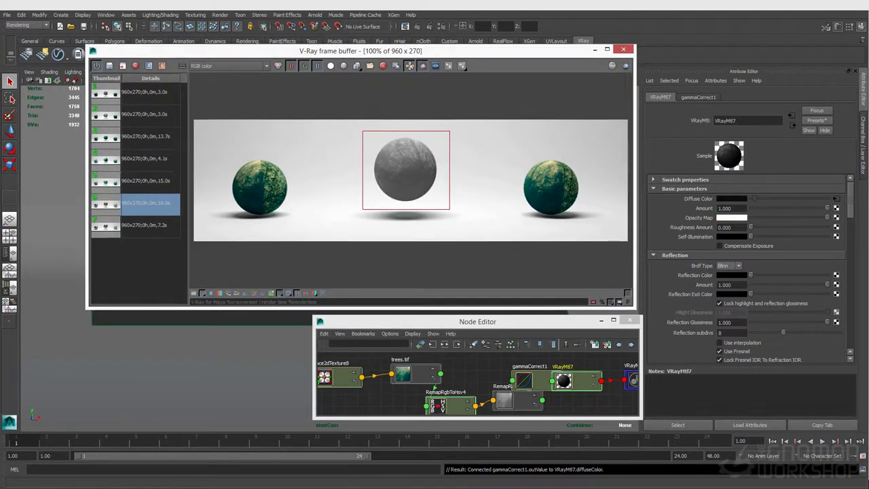
{"action": "left_click_drag", "start_coordinate": [635, 308], "coordinate": [643, 310]}
{"action": "left_click_drag", "start_coordinate": [570, 383], "coordinate": [586, 380]}
{"action": "left_click_drag", "start_coordinate": [528, 387], "coordinate": [528, 384]}
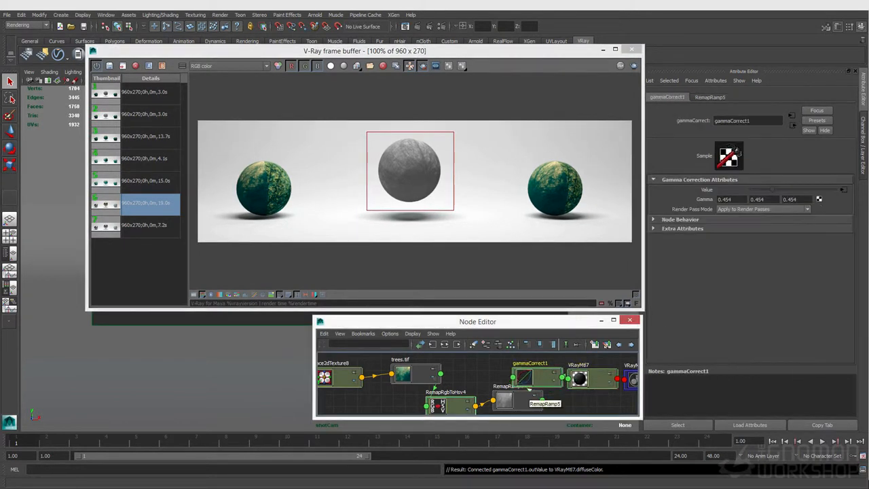
{"action": "left_click_drag", "start_coordinate": [424, 373], "coordinate": [329, 393]}
{"action": "left_click_drag", "start_coordinate": [381, 391], "coordinate": [367, 392]}
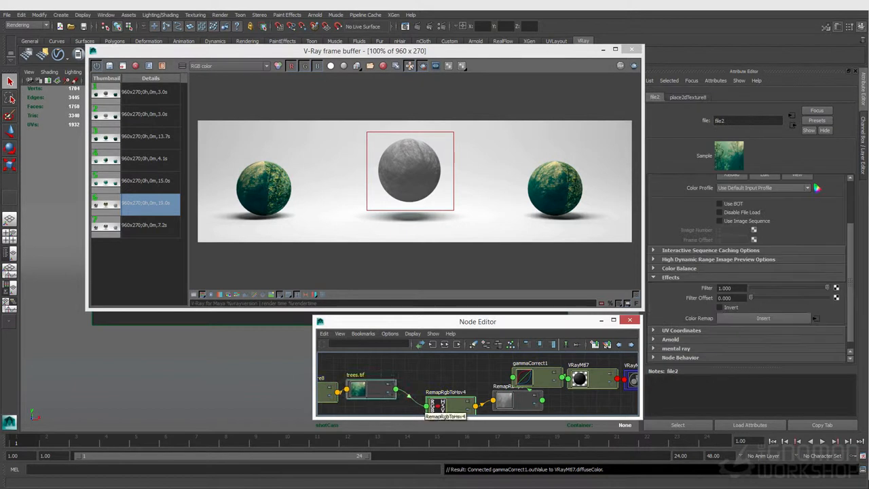
{"action": "left_click_drag", "start_coordinate": [448, 406], "coordinate": [444, 396]}
{"action": "left_click_drag", "start_coordinate": [511, 395], "coordinate": [514, 375]}
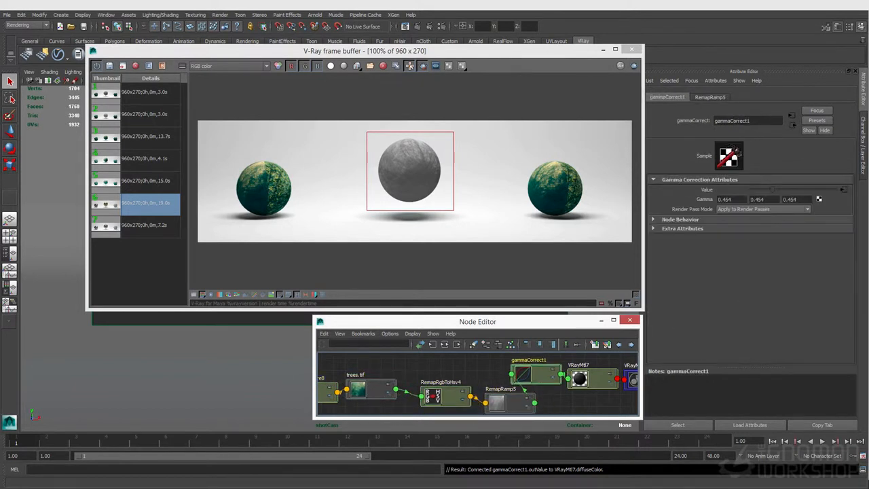
Step: Add the V-Ray texture input gamma attribute to the trees.tif node
{"action": "left_click", "coordinate": [369, 388]}
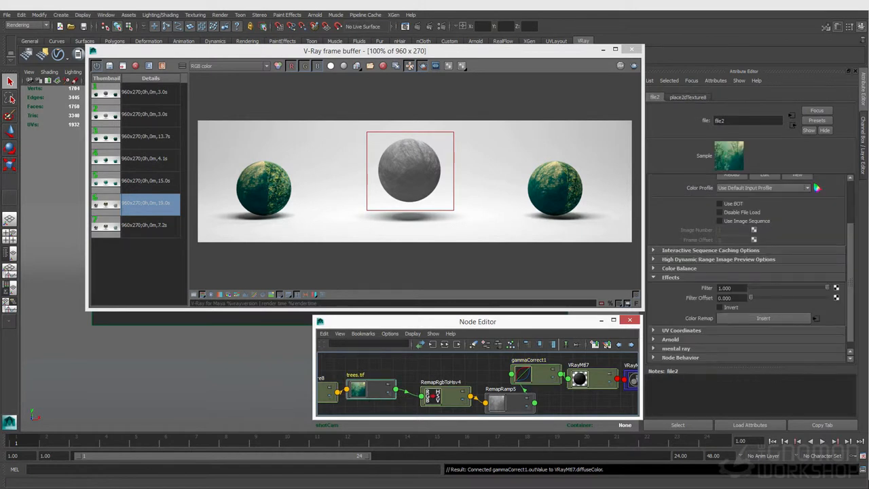
{"action": "left_click", "coordinate": [714, 81]}
{"action": "mouse_move", "coordinate": [735, 115]}
{"action": "left_click", "coordinate": [802, 115]}
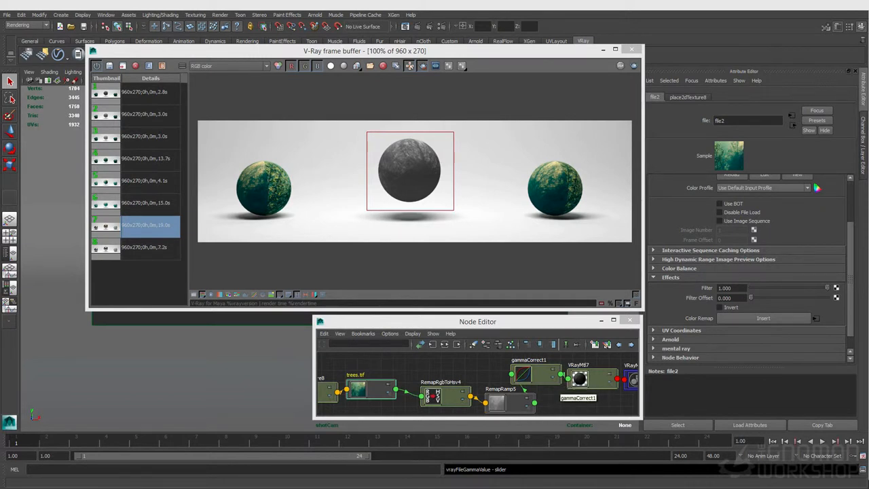
Step: Remove the V-Ray texture input gamma from the trees.tif node and re-render the middle sphere region
{"action": "left_click", "coordinate": [715, 81]}
{"action": "mouse_move", "coordinate": [721, 114]}
{"action": "left_click", "coordinate": [801, 116]}
{"action": "left_click", "coordinate": [522, 372]}
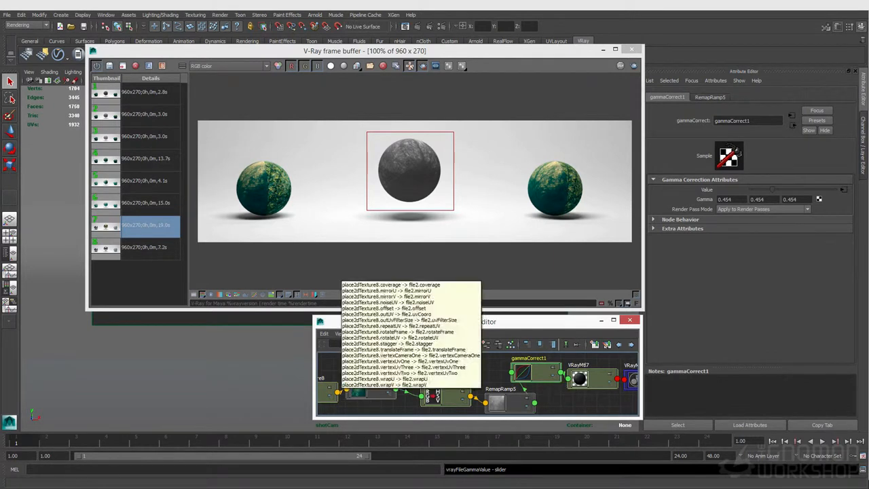
{"action": "left_click", "coordinate": [370, 392]}
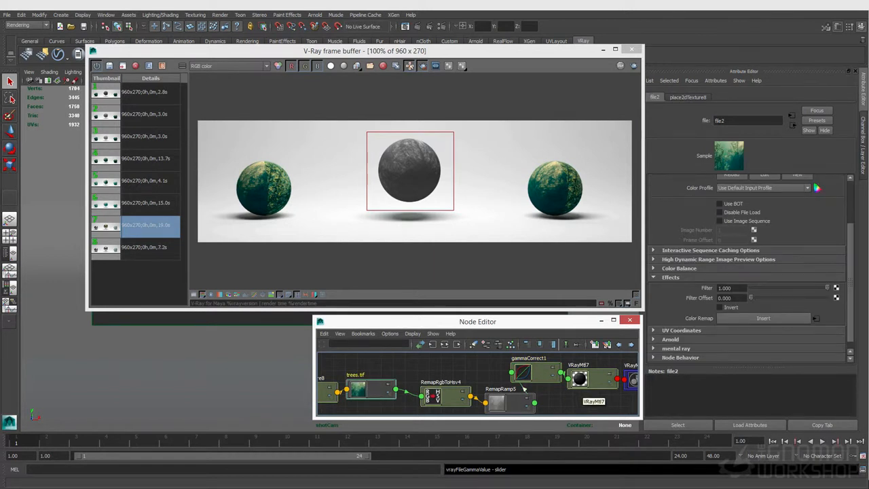
{"action": "left_click", "coordinate": [591, 381]}
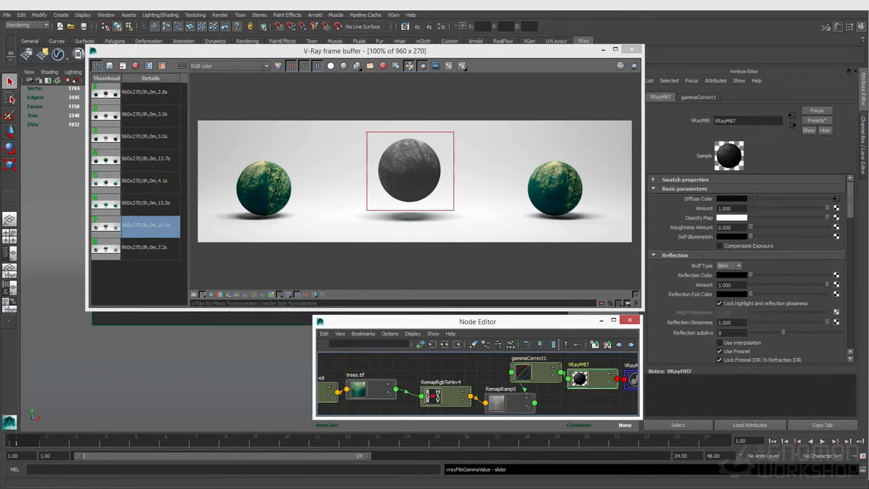
{"action": "left_click", "coordinate": [633, 65]}
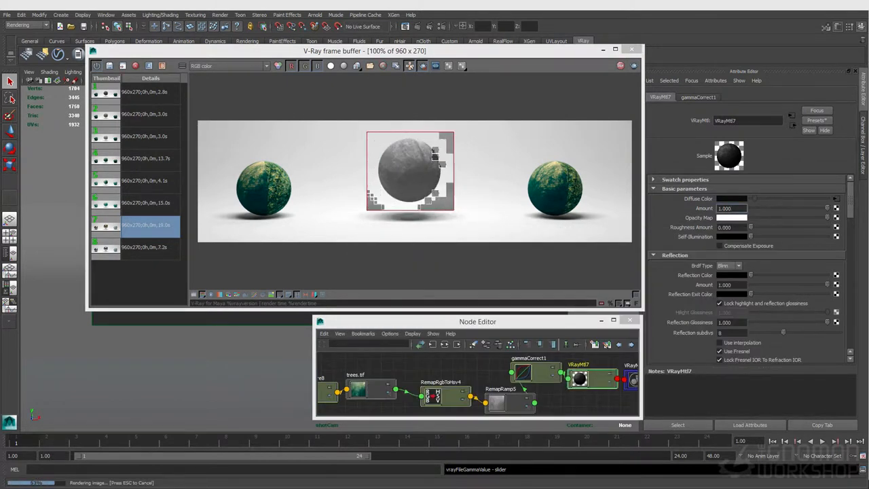
Step: Review the V-Ray attribute options of the trees.tif node, including texture input gamma
{"action": "left_click_drag", "start_coordinate": [524, 390], "coordinate": [519, 386]}
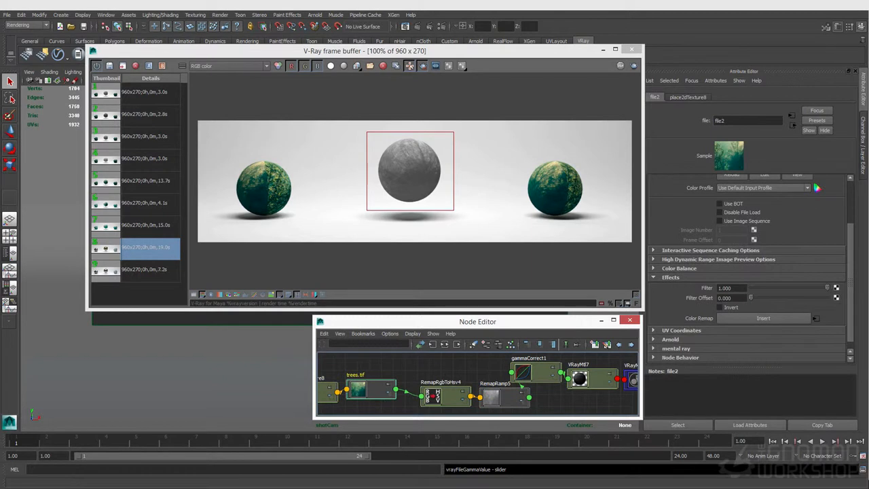
{"action": "left_click", "coordinate": [715, 80]}
{"action": "mouse_move", "coordinate": [721, 115]}
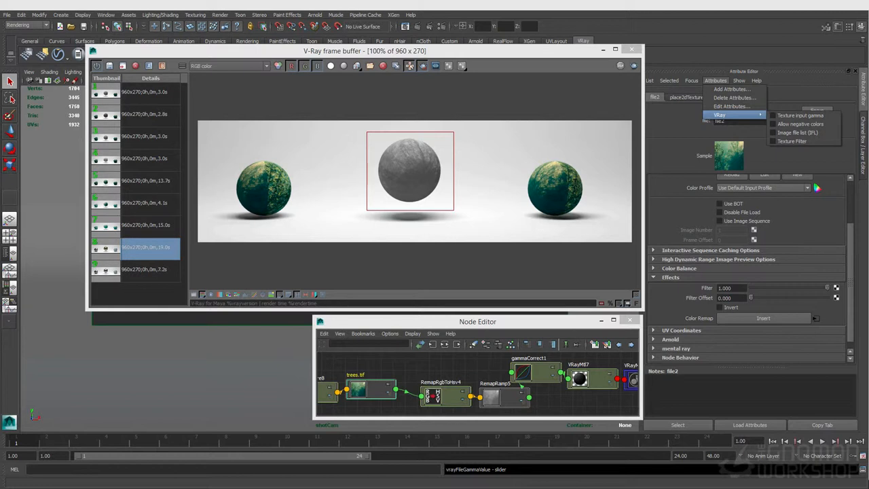
Step: Connect the RemapRamp5 node to VRayMtl7's reflection glossiness
{"action": "mouse_move", "coordinate": [497, 395]}
{"action": "left_mouse_down"}
{"action": "mouse_move", "coordinate": [522, 400]}
{"action": "mouse_move", "coordinate": [506, 395]}
{"action": "left_mouse_up"}
{"action": "left_click", "coordinate": [590, 378]}
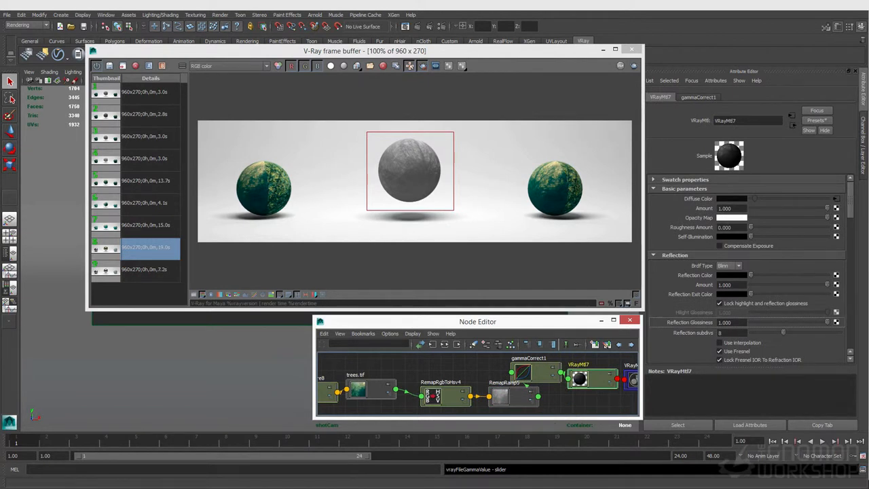
{"action": "middle_click_drag", "start_coordinate": [501, 396], "coordinate": [689, 322]}
{"action": "left_click_drag", "start_coordinate": [540, 373], "coordinate": [538, 368]}
{"action": "left_click", "coordinate": [587, 381]}
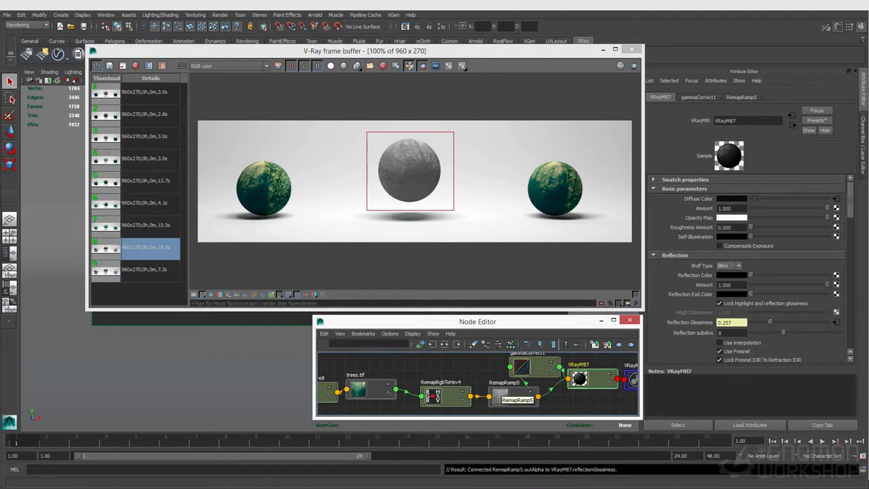
Step: Set the HSV value of RemapRamp5's lower color to 0.5
{"action": "left_click", "coordinate": [524, 384]}
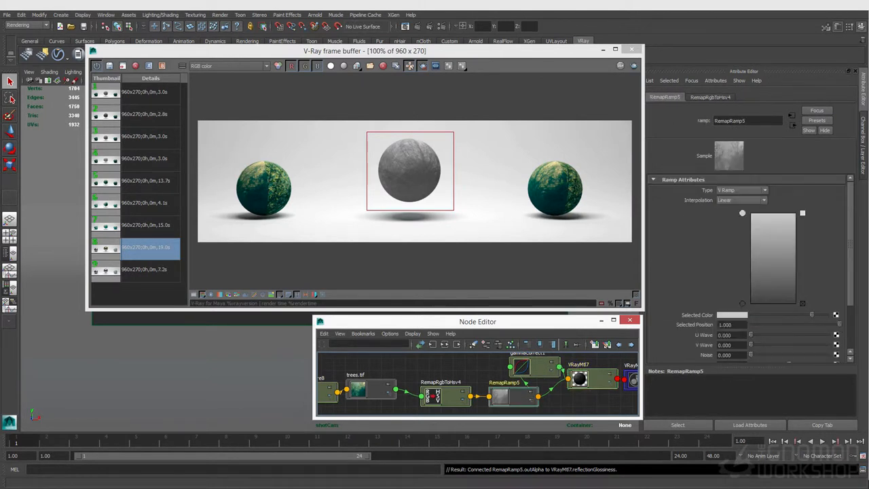
{"action": "left_click", "coordinate": [731, 315]}
{"action": "left_click_drag", "start_coordinate": [671, 348], "coordinate": [660, 348]}
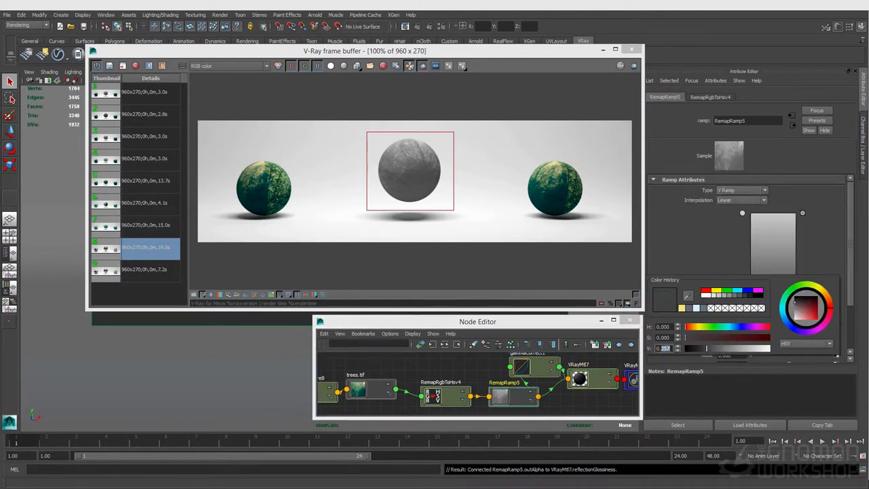
{"action": "type", "text": "5"}
{"action": "key", "text": "Return"}
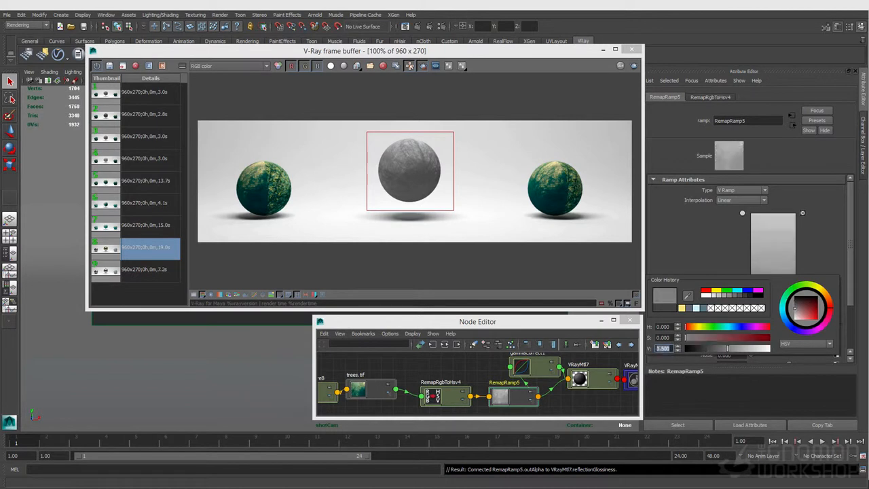
Step: Set the HSV value of RemapRamp5's upper color to 0.6
{"action": "left_click", "coordinate": [742, 213]}
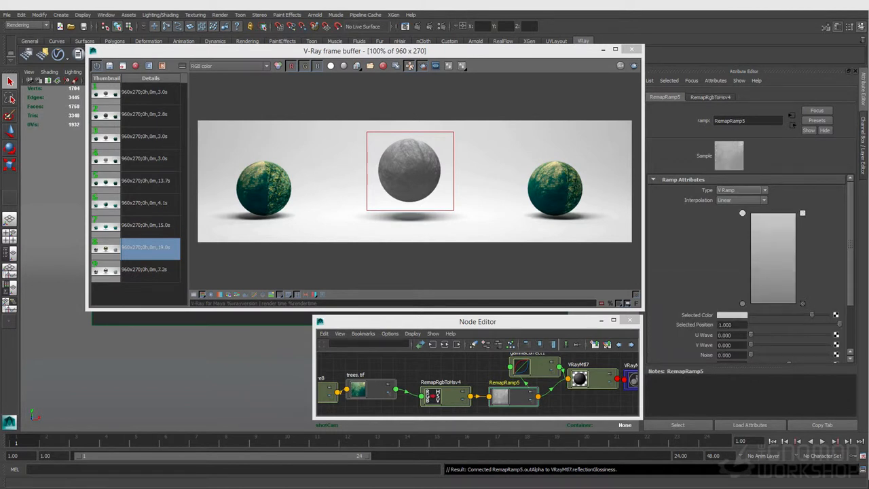
{"action": "left_click", "coordinate": [731, 315]}
{"action": "type", "text": ".6"}
{"action": "key", "text": "Return"}
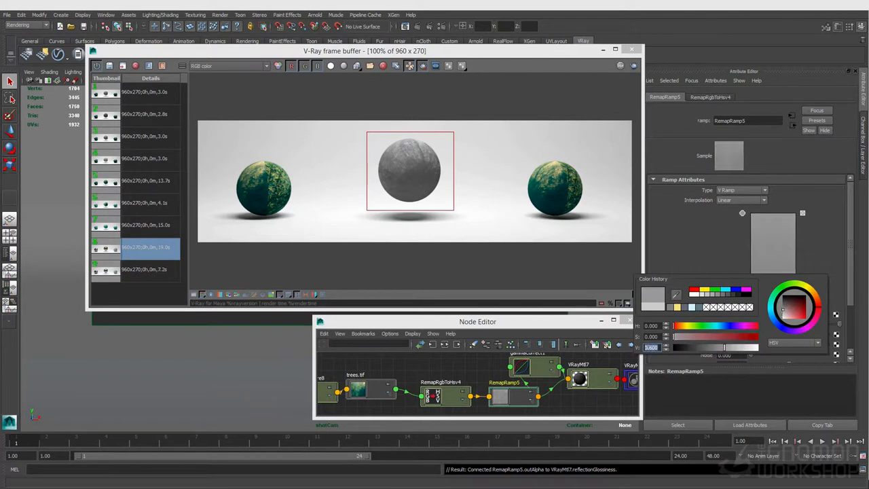
Step: Delete the Gamma Correct node from the VRayMtl7 shading network
{"action": "left_click", "coordinate": [587, 383]}
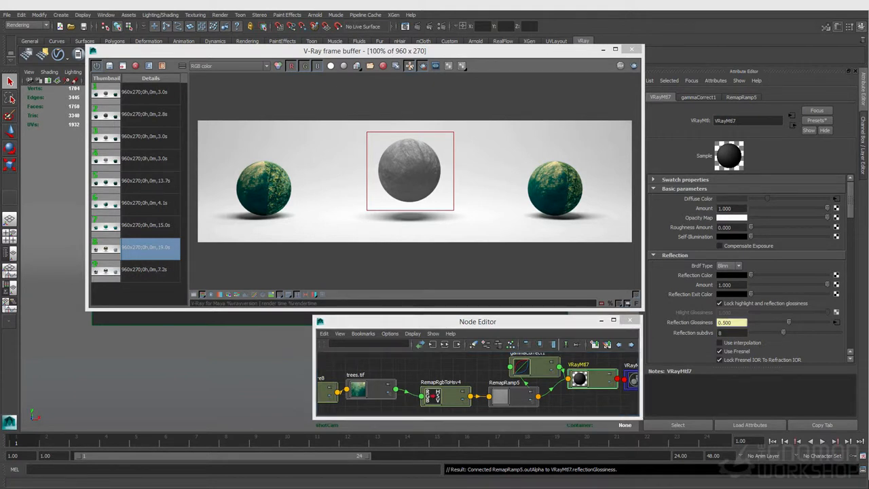
{"action": "left_click", "coordinate": [529, 368]}
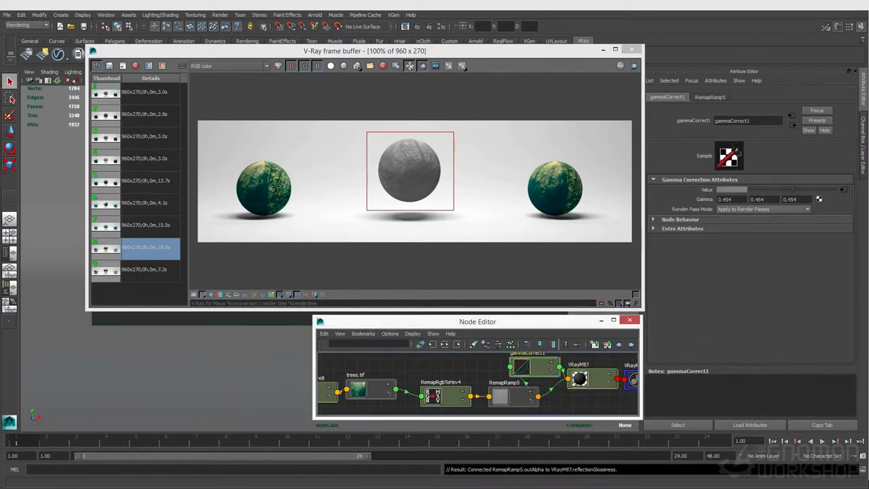
{"action": "key", "text": "Delete"}
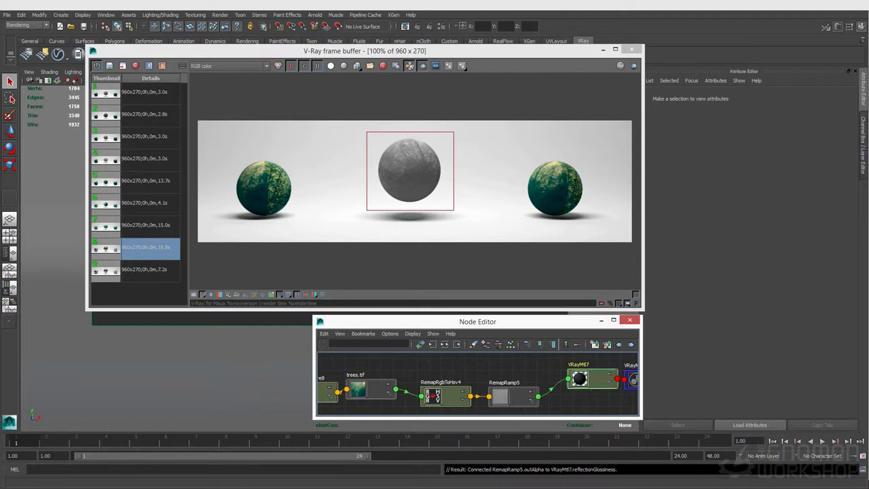
Step: Set VRayMtl7's reflection color to white and brighten the upper color of RemapRamp5
{"action": "left_click", "coordinate": [585, 378]}
{"action": "left_click_drag", "start_coordinate": [750, 275], "coordinate": [827, 274]}
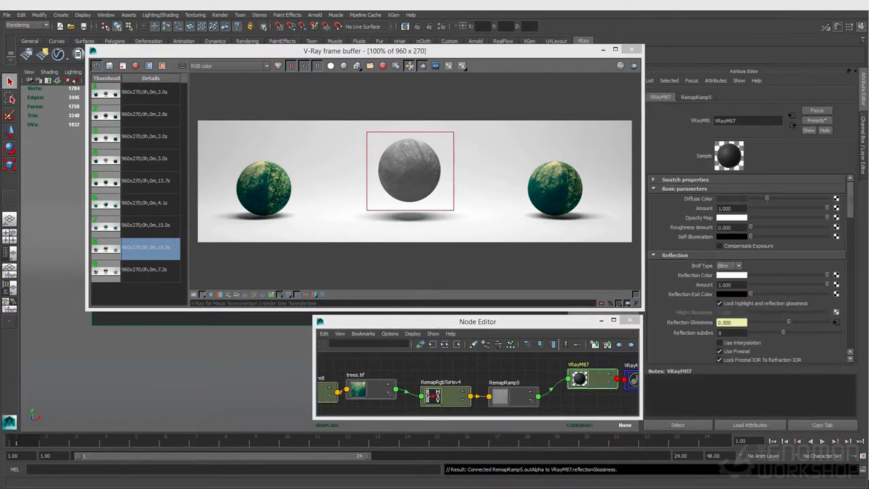
{"action": "left_click", "coordinate": [522, 398]}
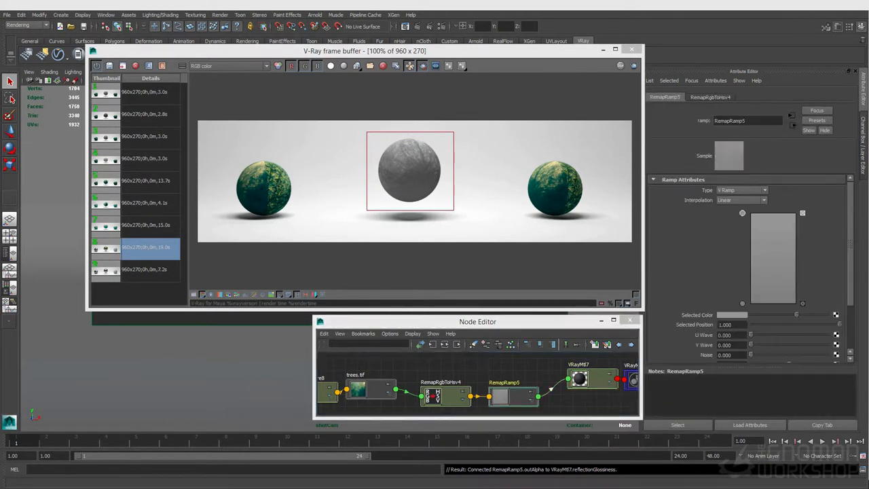
{"action": "left_click_drag", "start_coordinate": [796, 314], "coordinate": [814, 314]}
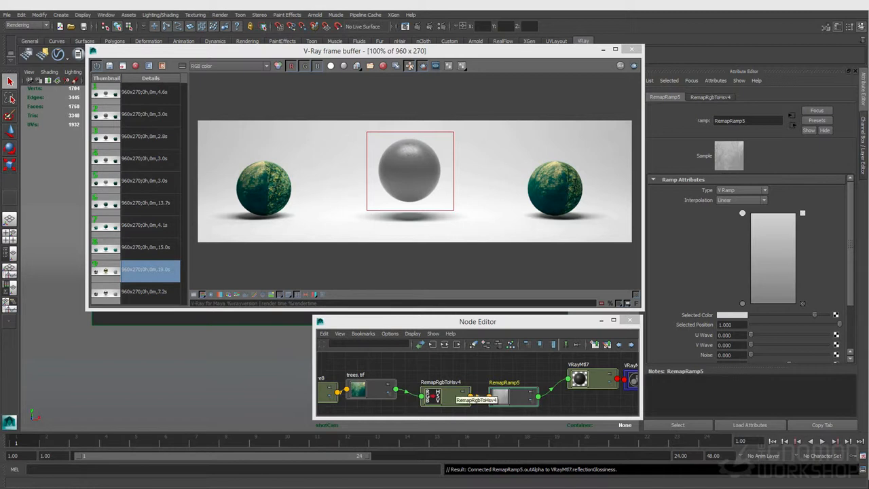
Step: Move the trees.tif node up in the graph and examine VRayMtl7's reflection, anisotropy, refraction and bump attributes
{"action": "left_click_drag", "start_coordinate": [370, 389], "coordinate": [375, 375]}
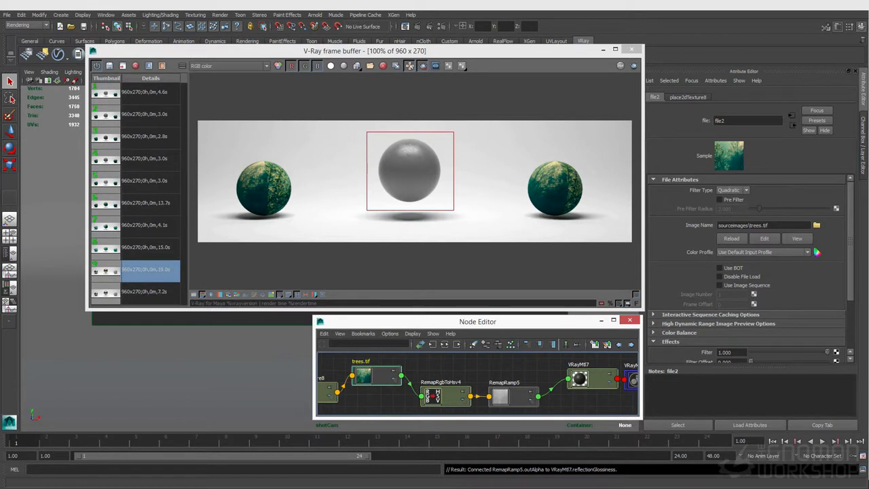
{"action": "left_click", "coordinate": [588, 388]}
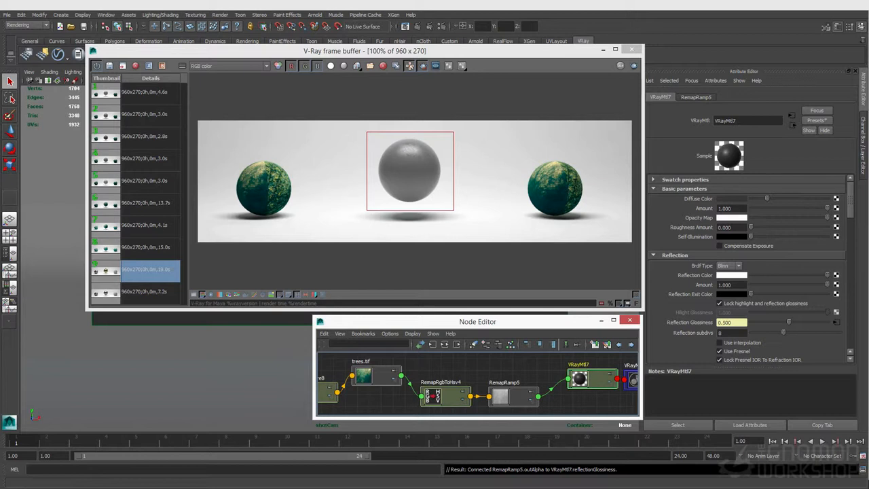
{"action": "scroll", "coordinate": [747, 271], "scroll_direction": "down", "scroll_amount": 3}
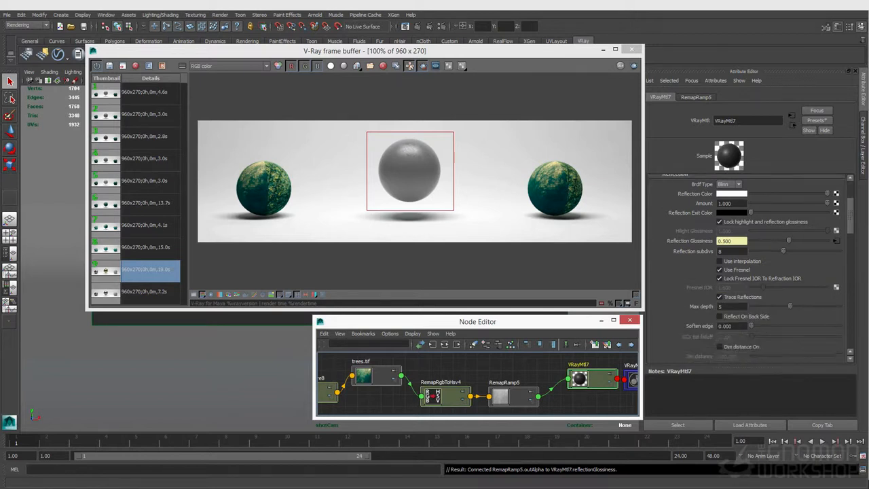
{"action": "scroll", "coordinate": [747, 272], "scroll_direction": "down", "scroll_amount": 1}
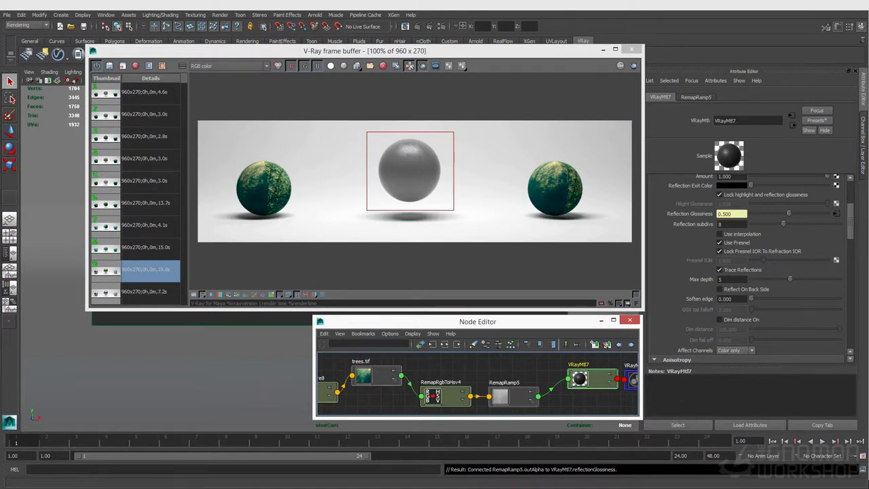
{"action": "scroll", "coordinate": [746, 272], "scroll_direction": "down", "scroll_amount": 6}
{"action": "scroll", "coordinate": [746, 271], "scroll_direction": "up", "scroll_amount": 8}
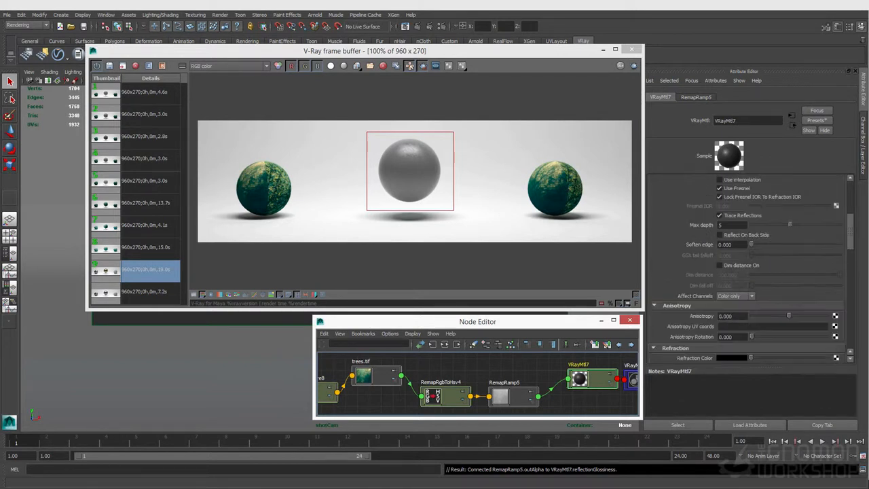
{"action": "scroll", "coordinate": [747, 271], "scroll_direction": "up", "scroll_amount": 1}
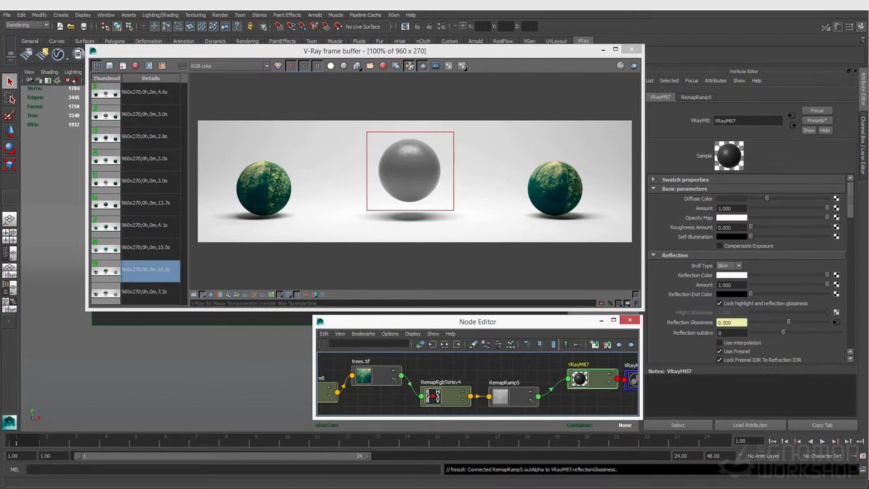
{"action": "scroll", "coordinate": [747, 271], "scroll_direction": "down", "scroll_amount": 5}
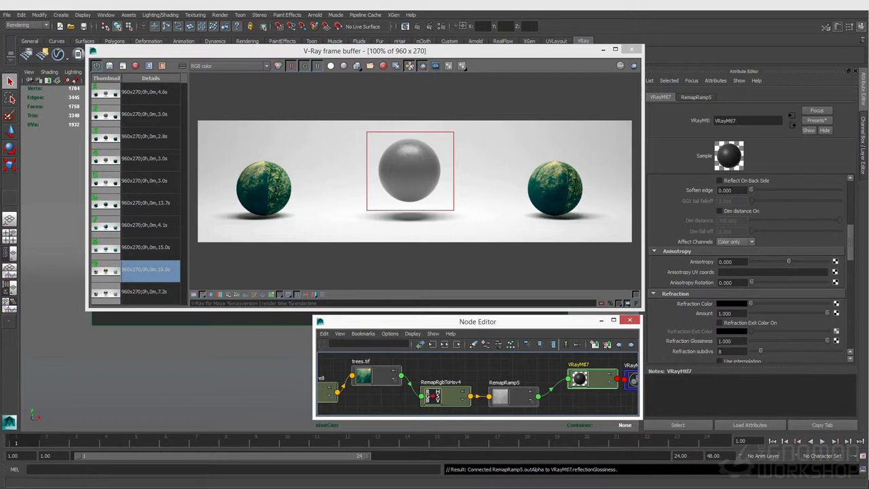
{"action": "scroll", "coordinate": [747, 271], "scroll_direction": "down", "scroll_amount": 6}
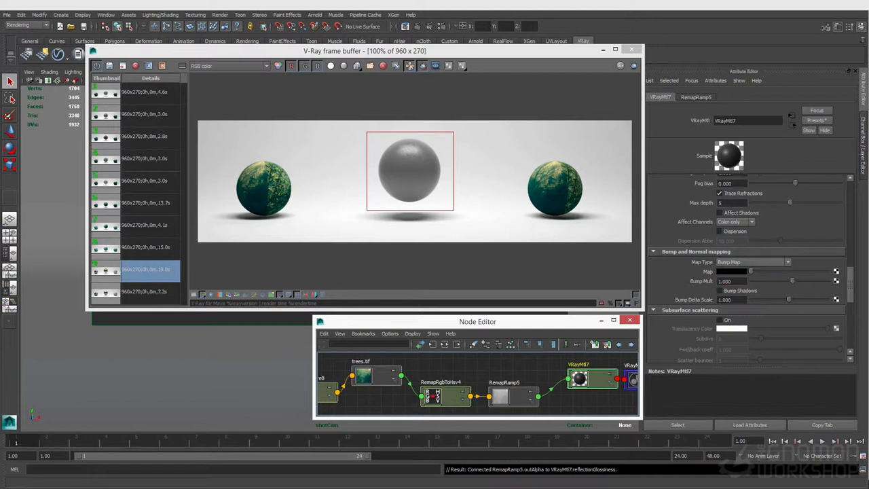
{"action": "scroll", "coordinate": [747, 268], "scroll_direction": "up", "scroll_amount": 6}
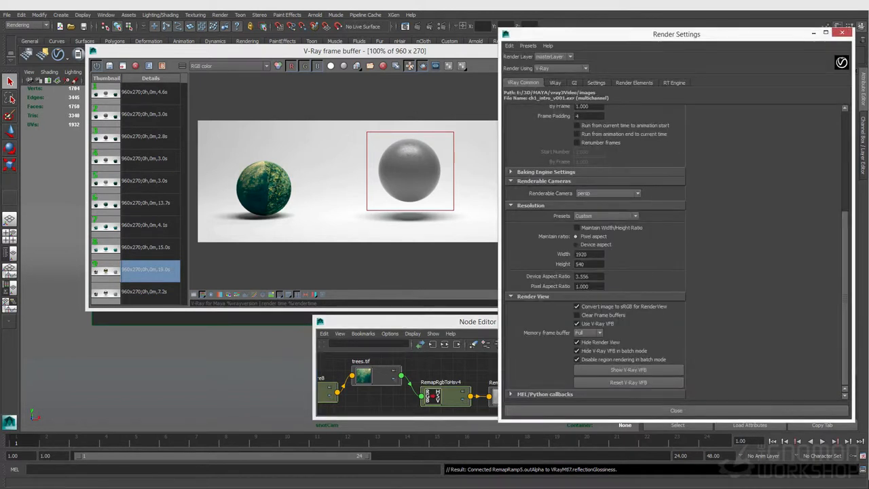
Step: Show the V-Ray color mapping options in the render settings
{"action": "left_click", "coordinate": [555, 82]}
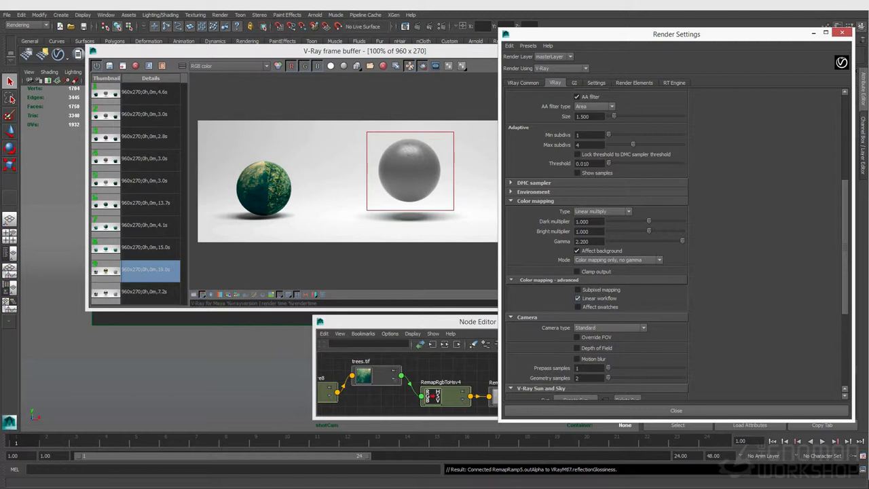
Step: Move the Node Editor and Render Settings windows clear of each other and select VRayMtl7 in the shading graph
{"action": "left_click_drag", "start_coordinate": [464, 321], "coordinate": [289, 338]}
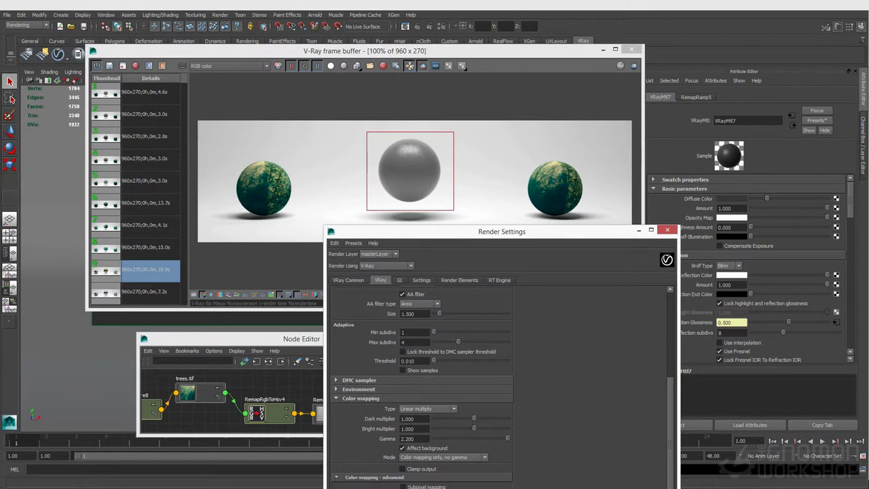
{"action": "left_click", "coordinate": [285, 384]}
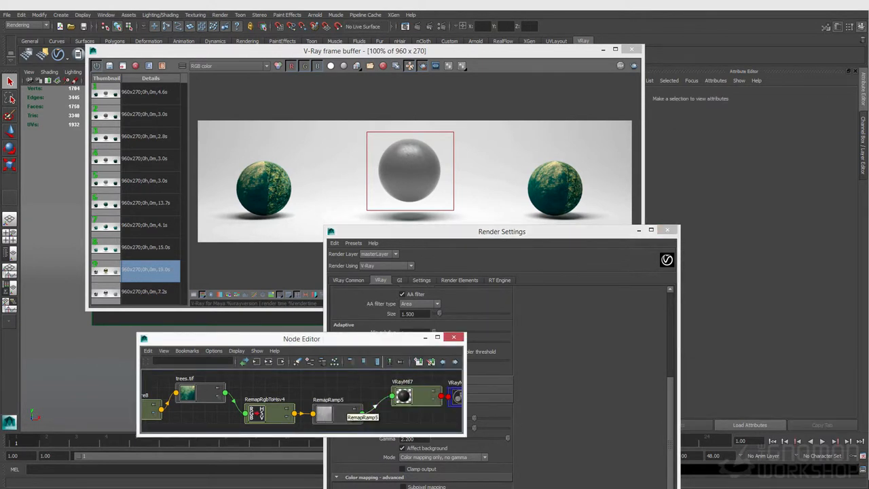
{"action": "left_click", "coordinate": [501, 232]}
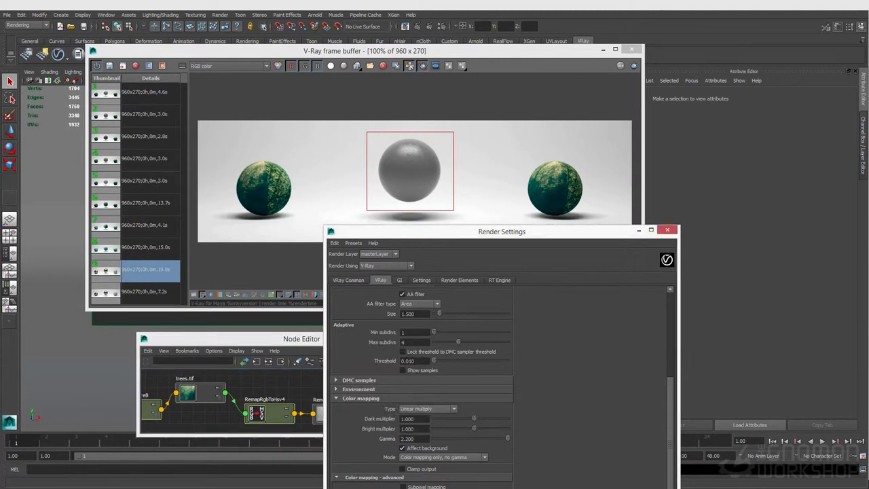
{"action": "left_click", "coordinate": [302, 380]}
{"action": "left_click", "coordinate": [415, 396]}
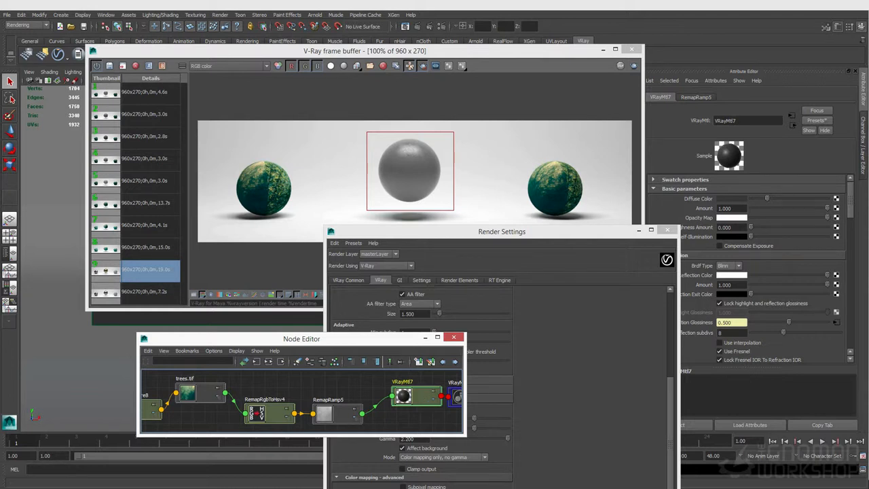
Step: Render the middle sphere's region with Linear workflow enabled and close the render settings
{"action": "left_click_drag", "start_coordinate": [502, 231], "coordinate": [515, 140]}
{"action": "left_click", "coordinate": [415, 404]}
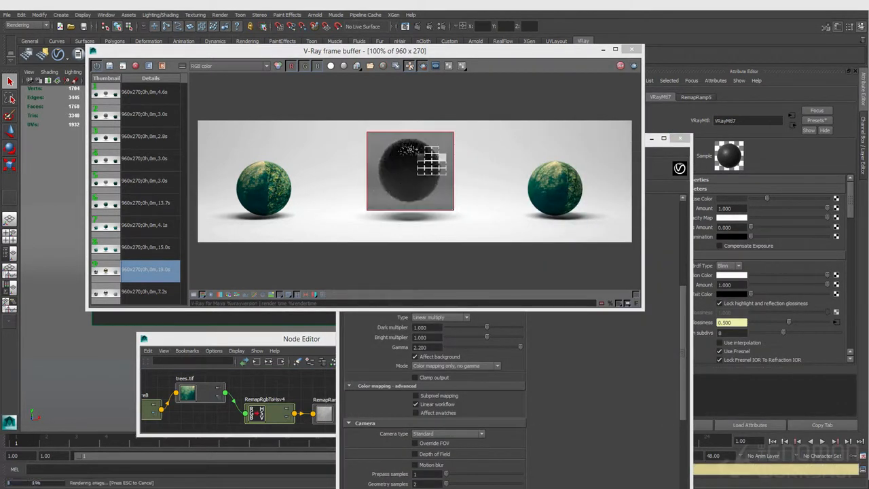
{"action": "left_click", "coordinate": [679, 138]}
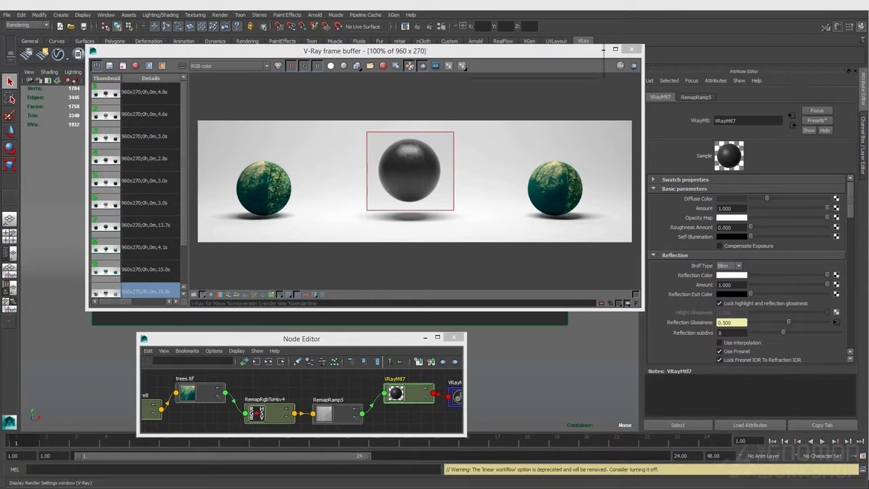
Step: Reopen the render settings and disable Linear workflow in the advanced color mapping options
{"action": "left_click", "coordinate": [442, 27]}
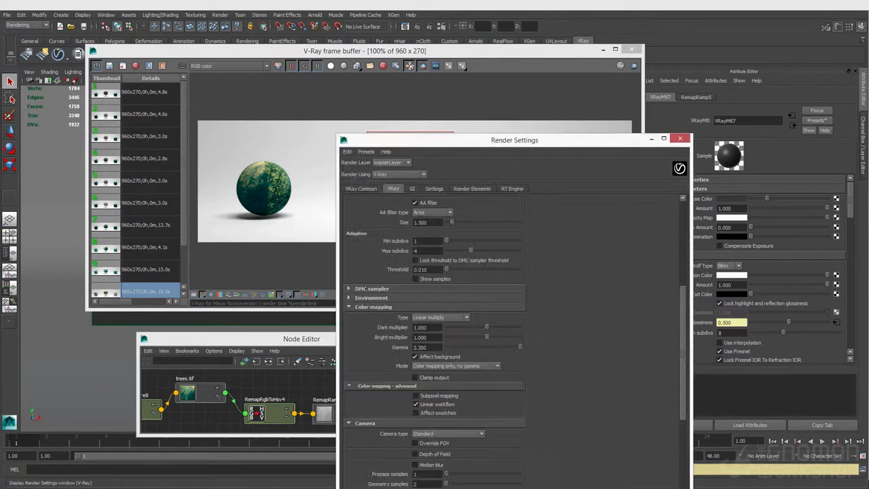
{"action": "left_click_drag", "start_coordinate": [514, 140], "coordinate": [527, 61]}
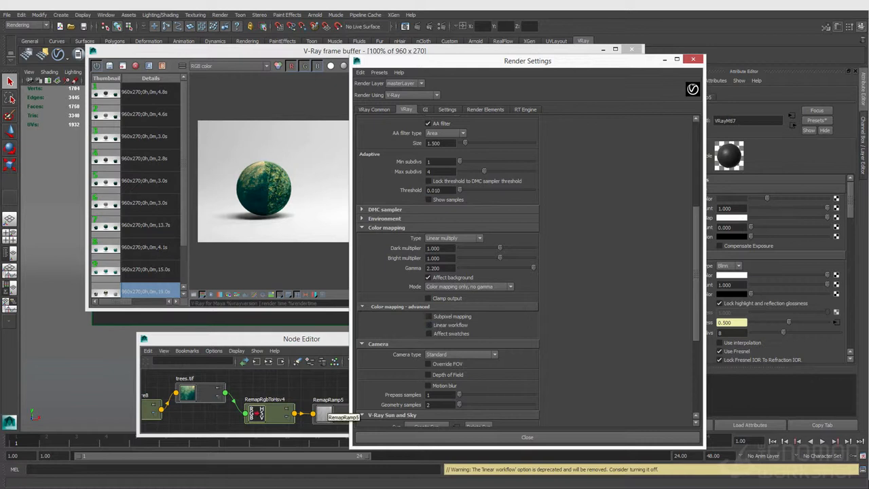
Step: Move the trees.tif node down in the graph and show its V-Ray extra attributes, including Texture input gamma
{"action": "left_click_drag", "start_coordinate": [204, 393], "coordinate": [204, 410]}
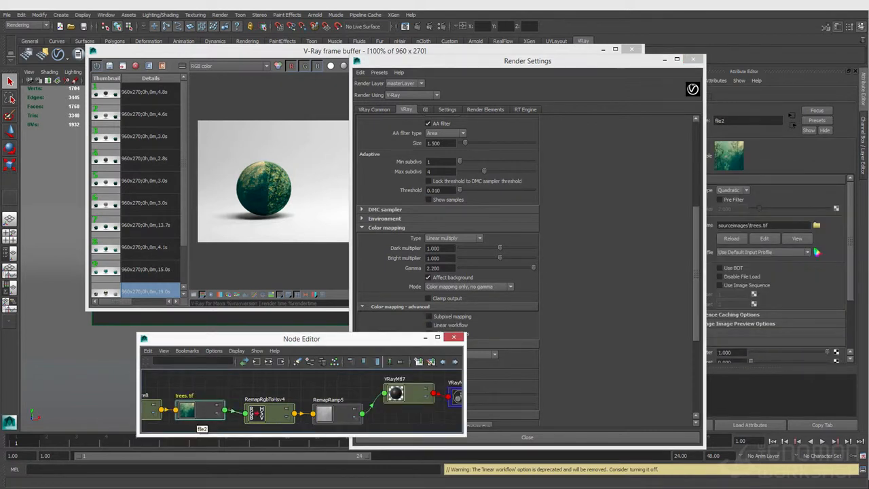
{"action": "left_click", "coordinate": [716, 81]}
{"action": "mouse_move", "coordinate": [727, 115]}
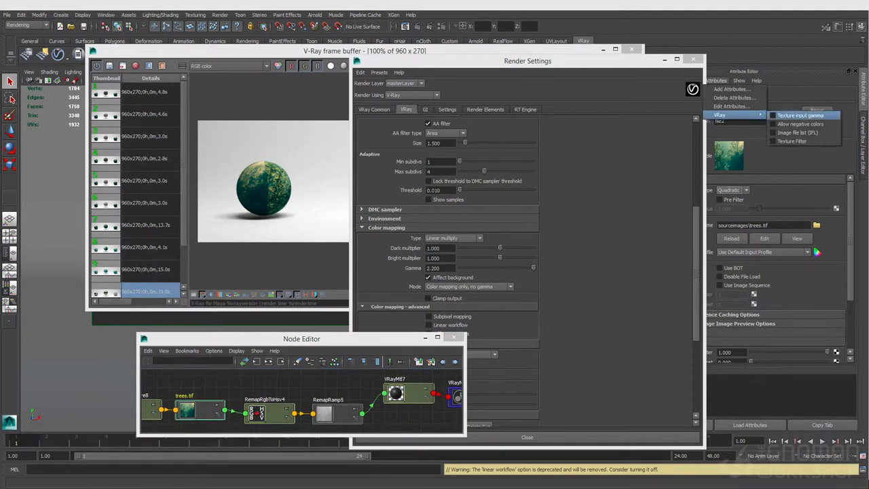
{"action": "left_click", "coordinate": [801, 115]}
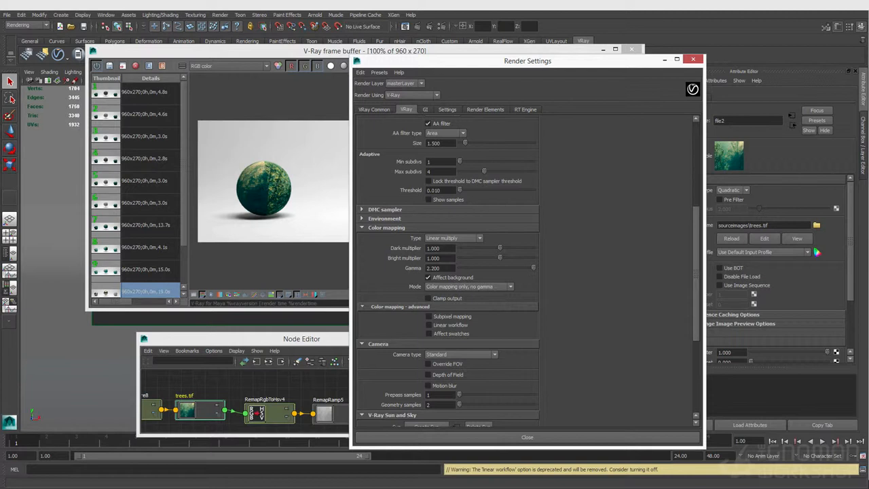
{"action": "left_click", "coordinate": [716, 80]}
{"action": "mouse_move", "coordinate": [726, 114]}
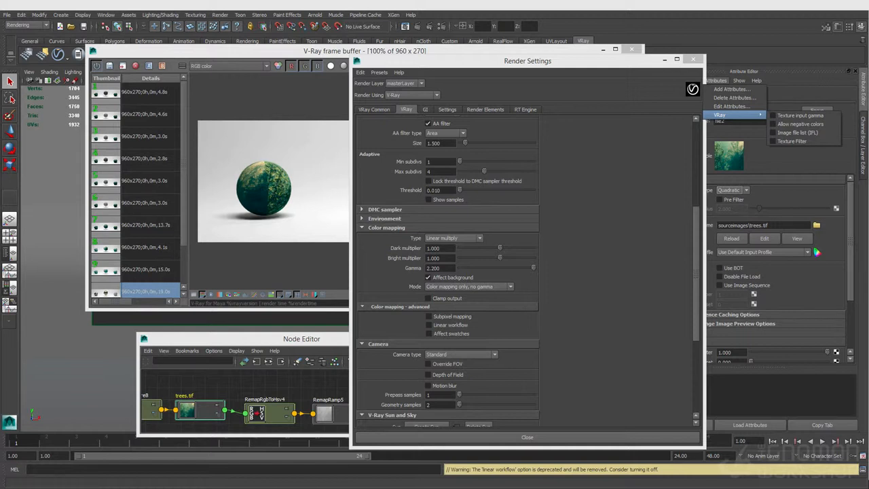
Step: Enable Affect swatches in the advanced color mapping options and show VRayMtl7's material swatch
{"action": "left_click", "coordinate": [429, 333]}
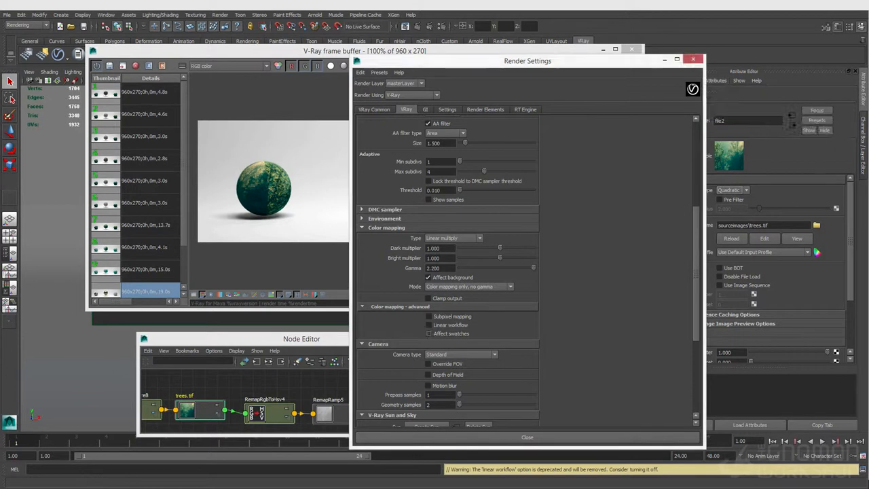
{"action": "left_click", "coordinate": [231, 411]}
{"action": "mouse_move", "coordinate": [396, 395]}
{"action": "left_mouse_down"}
{"action": "mouse_move", "coordinate": [395, 422]}
{"action": "mouse_move", "coordinate": [403, 398]}
{"action": "left_mouse_up"}
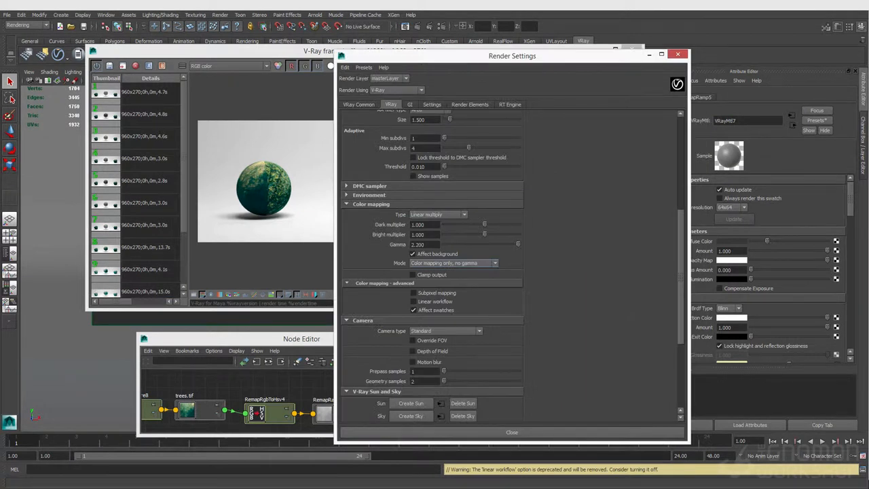
Step: Examine the available color mapping modes and the rendered spheres in the V-Ray frame buffer
{"action": "left_click", "coordinate": [453, 263]}
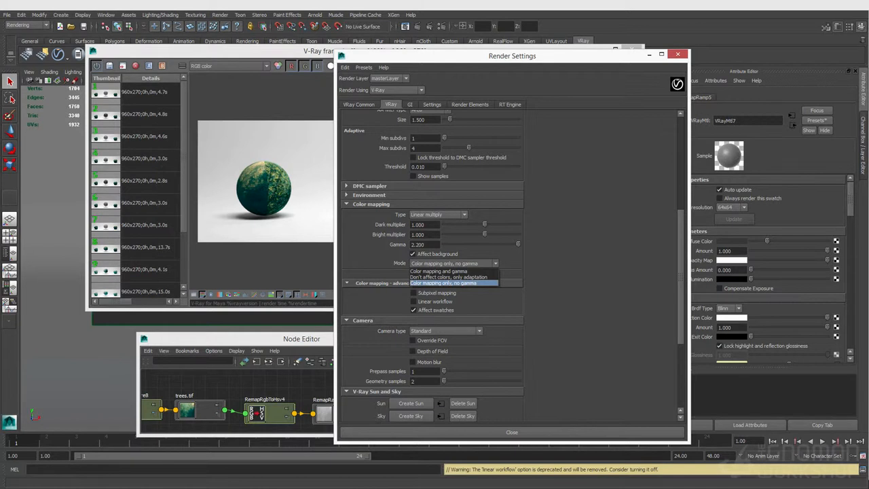
{"action": "key", "text": "Escape"}
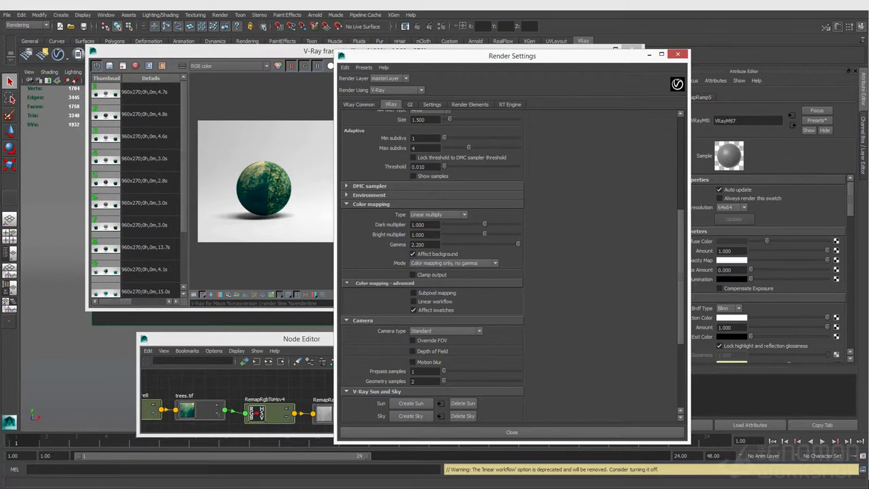
{"action": "key", "text": "alt+Tab"}
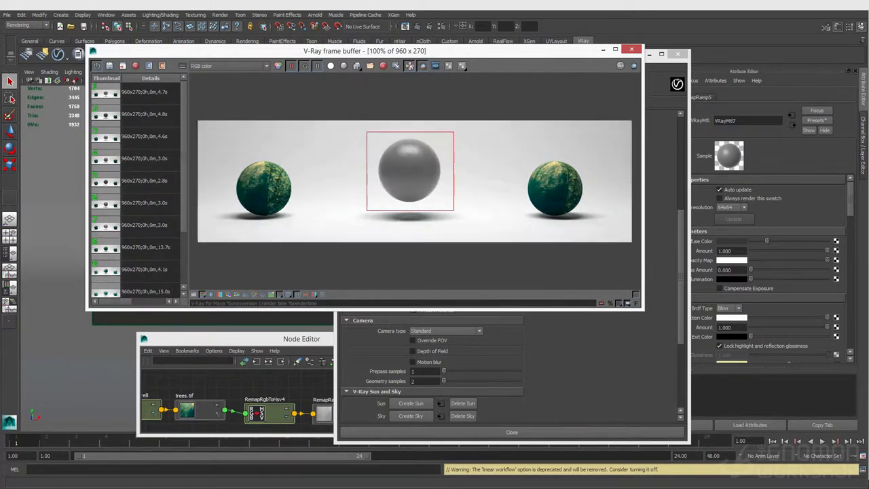
{"action": "key", "text": "alt+Tab"}
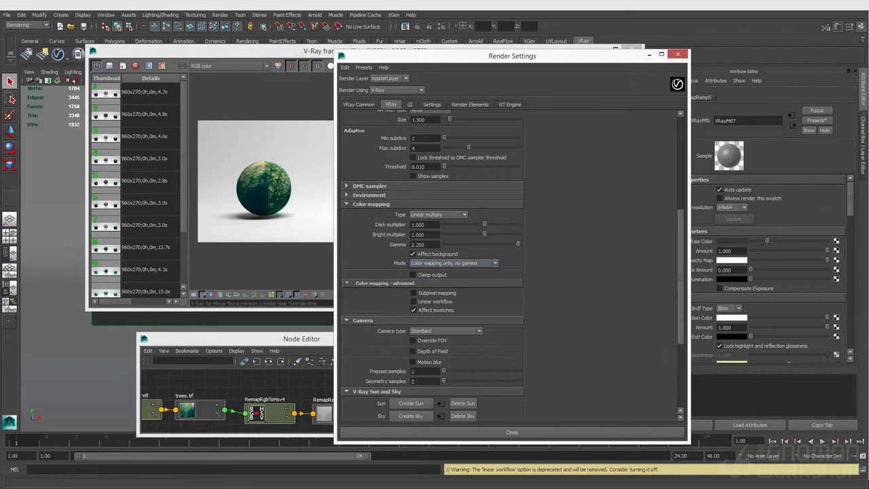
Step: Move the Render Settings window lower and review the settings from Global options down to Color mapping
{"action": "scroll", "coordinate": [432, 265], "scroll_direction": "up", "scroll_amount": 5}
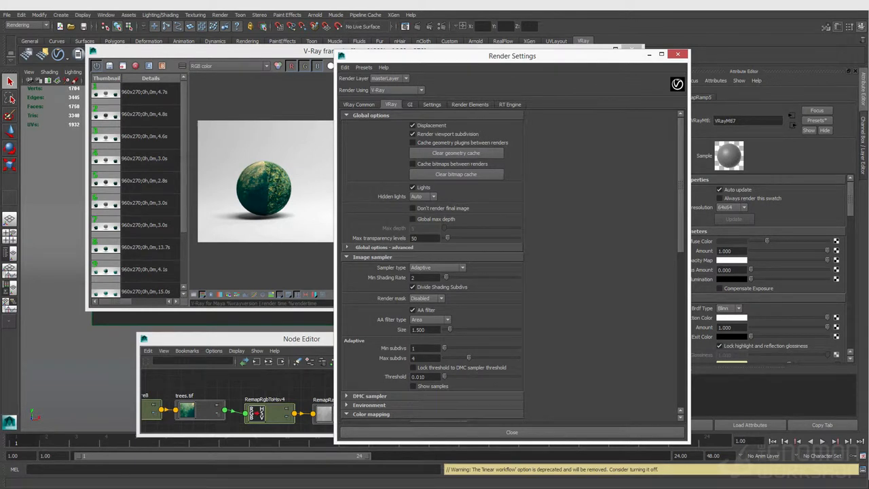
{"action": "left_click_drag", "start_coordinate": [512, 50], "coordinate": [511, 77]}
{"action": "scroll", "coordinate": [432, 278], "scroll_direction": "down", "scroll_amount": 4}
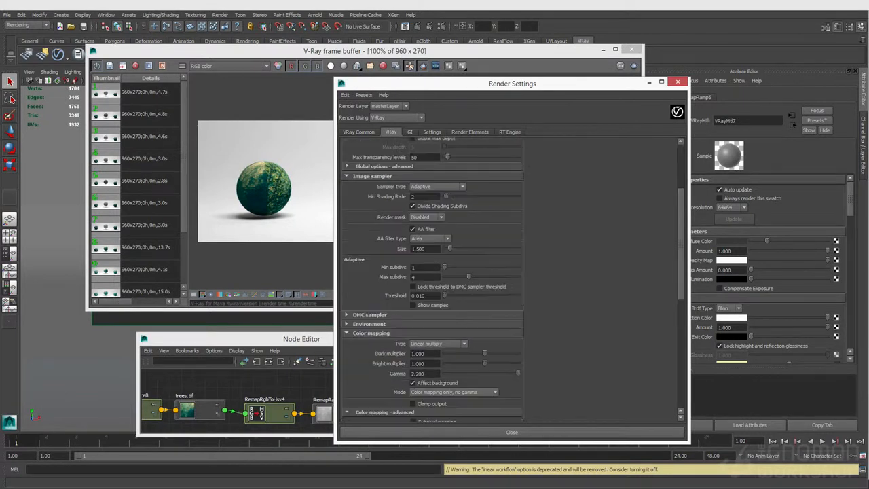